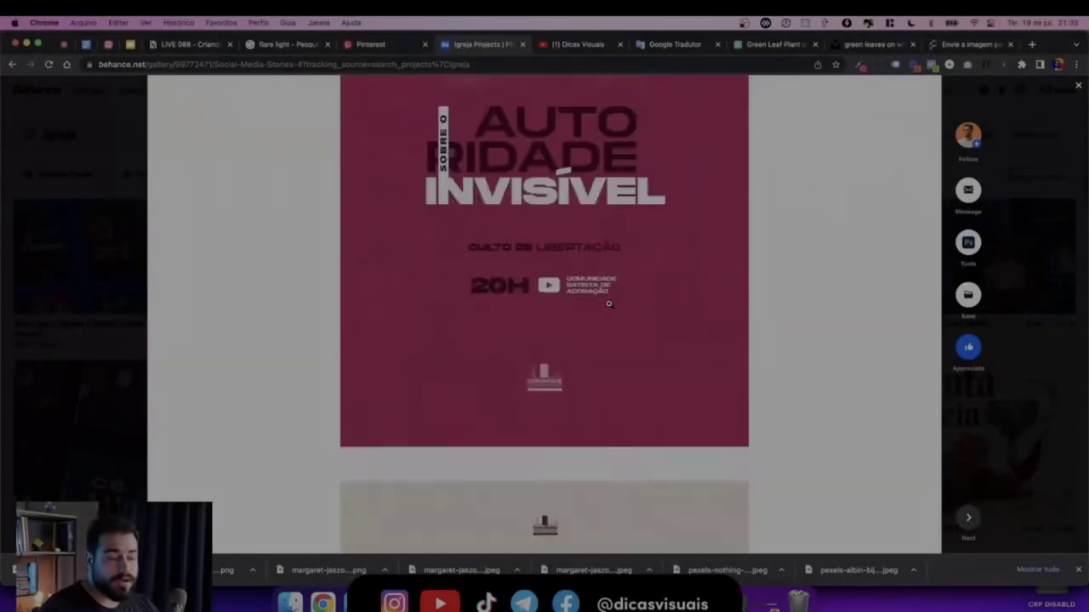
Close the Behance preview, view the Pinterest DOMINGO poster pin, then return to Figma.
{"action": "left_click", "coordinate": [109, 353]}
{"action": "left_click", "coordinate": [370, 44]}
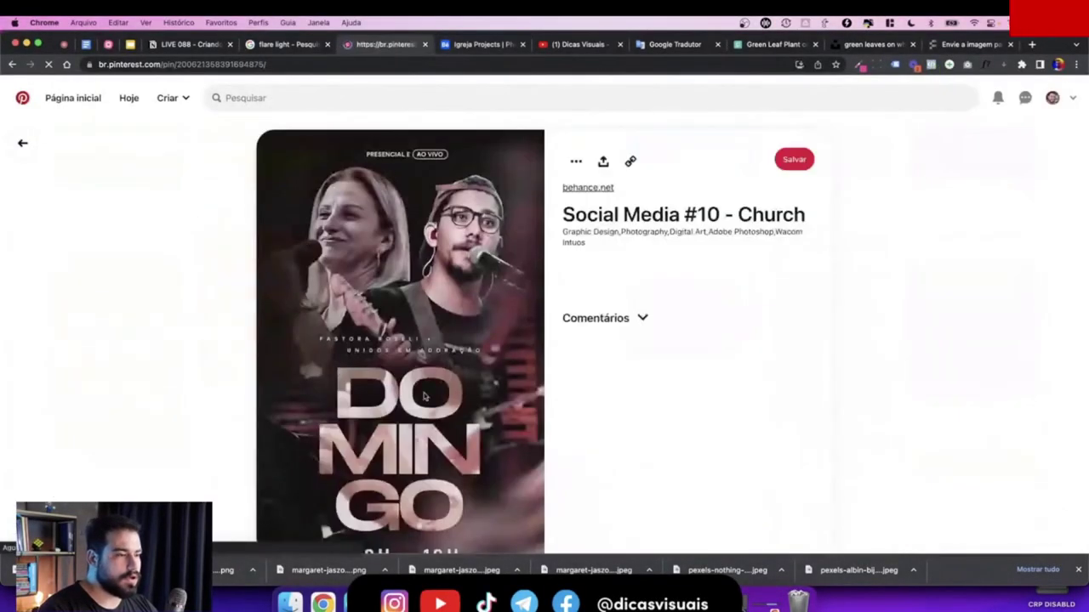
{"action": "key", "text": "super+Tab"}
{"action": "key", "text": "Tab"}
{"action": "key", "text": "Tab"}
{"action": "key", "text": "Tab"}
{"action": "scroll", "coordinate": [661, 387], "scroll_direction": "down", "scroll_amount": 5}
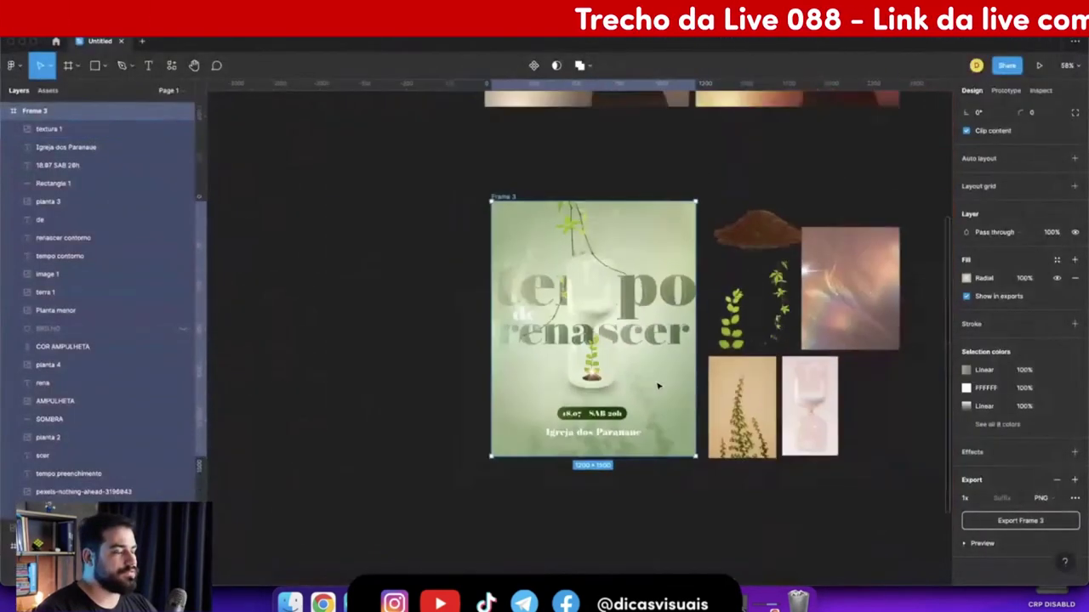
Duplicate the tempo de renascer poster (Frame 3) as Frame 4 and move it right.
{"action": "left_click", "coordinate": [739, 386]}
{"action": "left_click", "coordinate": [483, 293]}
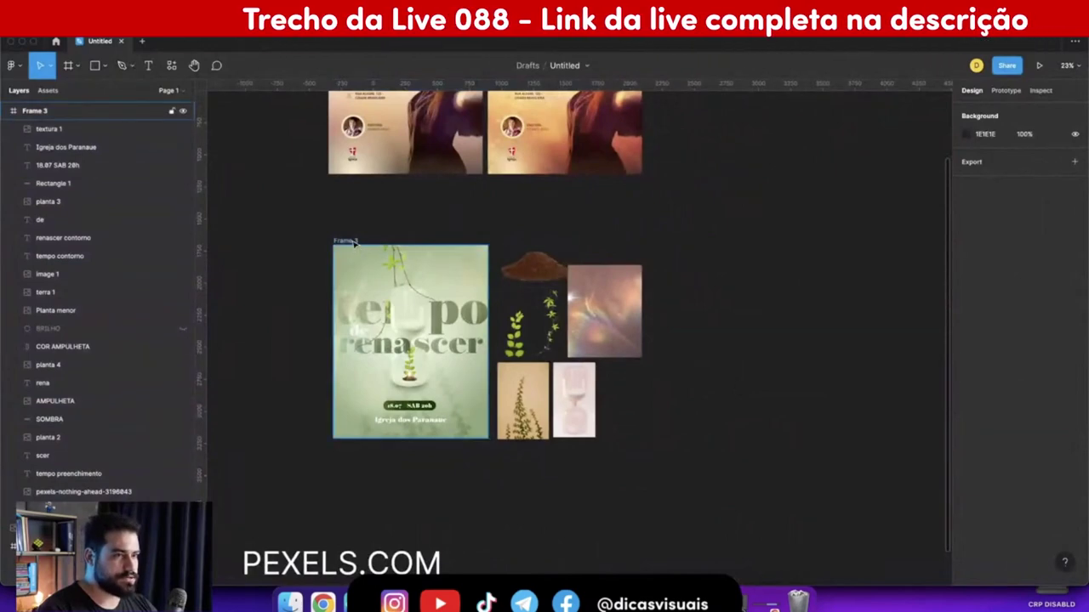
{"action": "key", "text": "ctrl+d"}
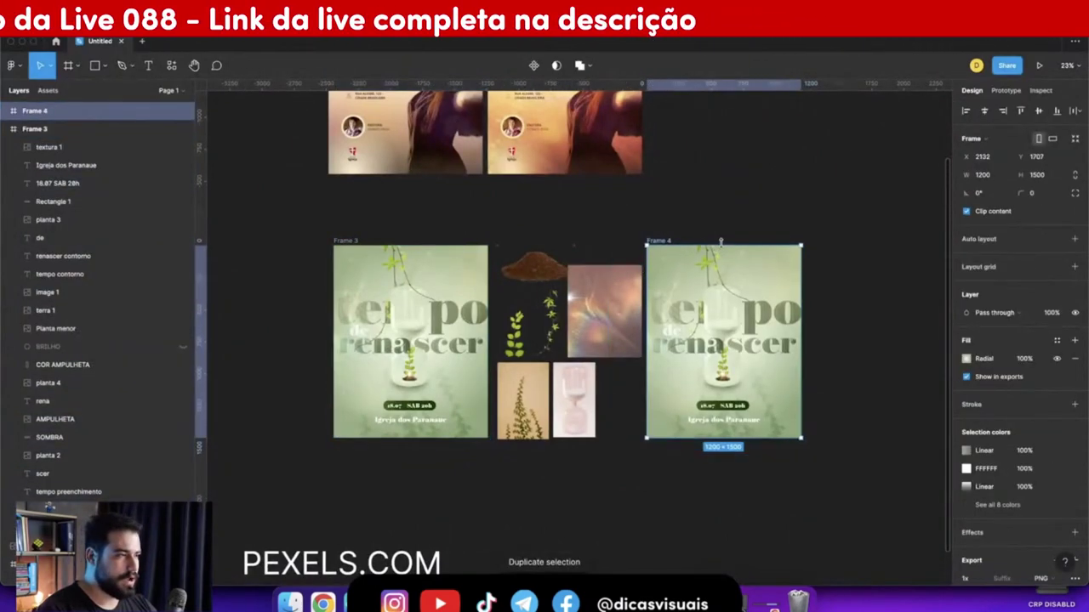
{"action": "left_click_drag", "start_coordinate": [666, 244], "coordinate": [697, 247]}
{"action": "scroll", "coordinate": [746, 284], "scroll_direction": "up", "scroll_amount": 5}
{"action": "scroll", "coordinate": [751, 290], "scroll_direction": "down", "scroll_amount": 2}
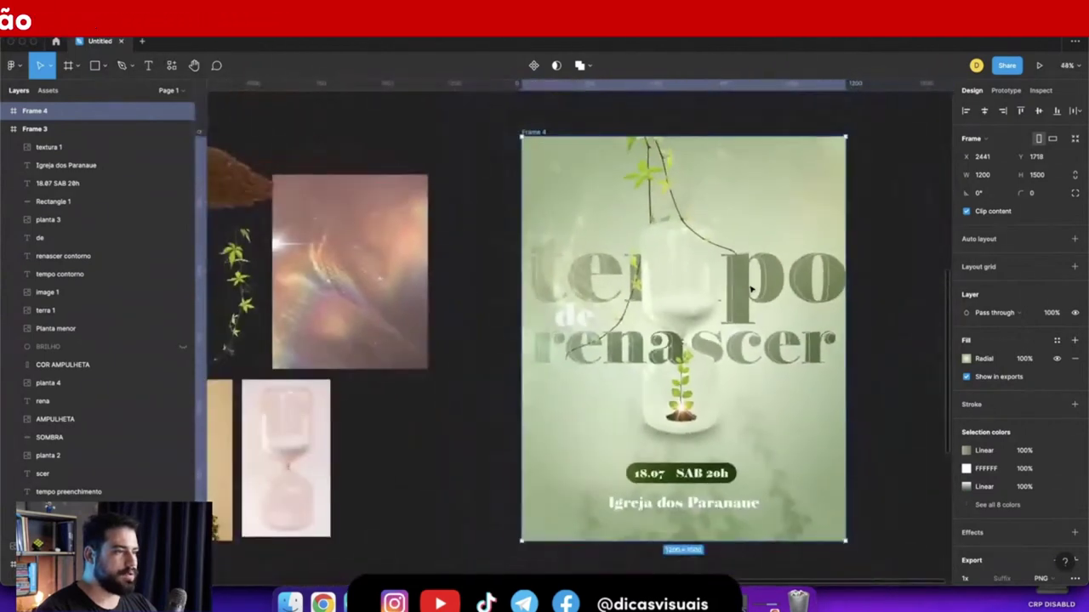
Delete every child layer of Frame 4, keeping only its pale green gradient background.
{"action": "double_click", "coordinate": [569, 228]}
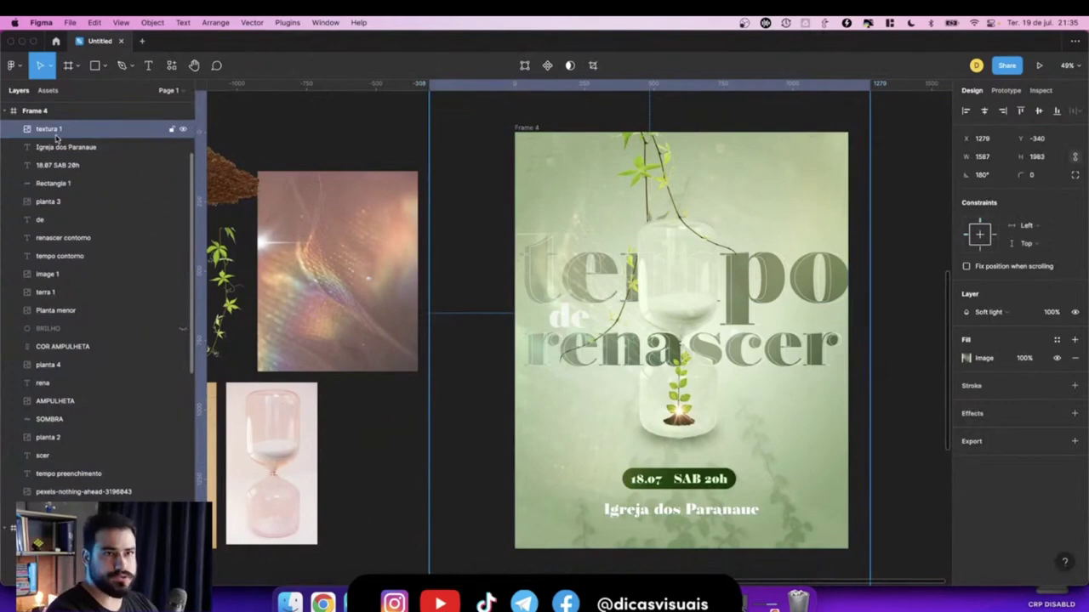
{"action": "key", "text": "ctrl+z"}
{"action": "key", "text": "ctrl+z"}
{"action": "key", "text": "ctrl+z"}
{"action": "key", "text": "ctrl+z"}
{"action": "key", "text": "ctrl+z"}
{"action": "left_click", "coordinate": [63, 142]}
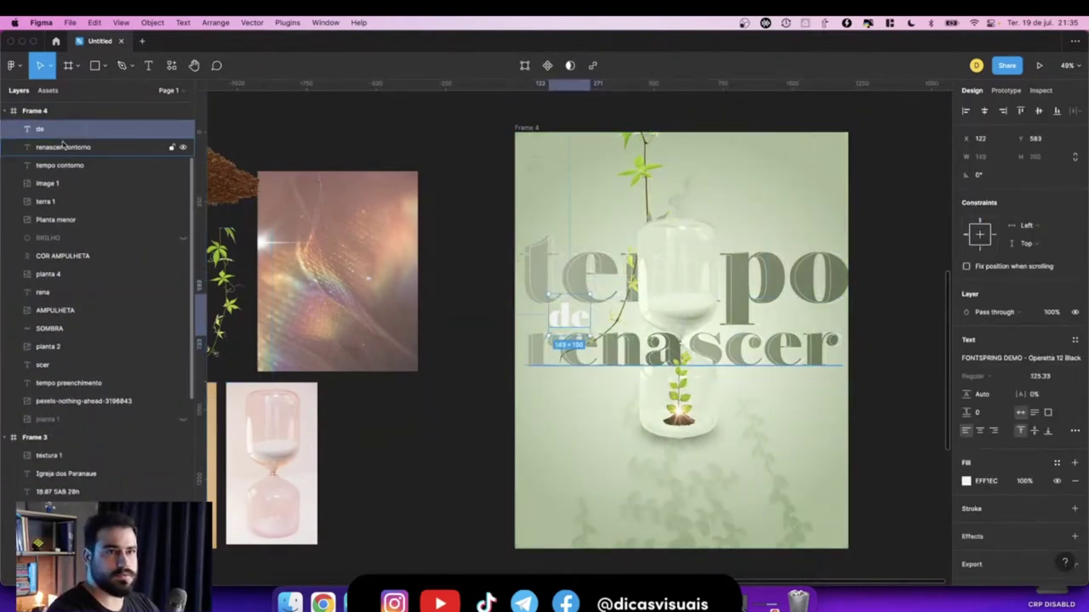
{"action": "left_click", "coordinate": [547, 212]}
{"action": "left_click", "coordinate": [128, 146]}
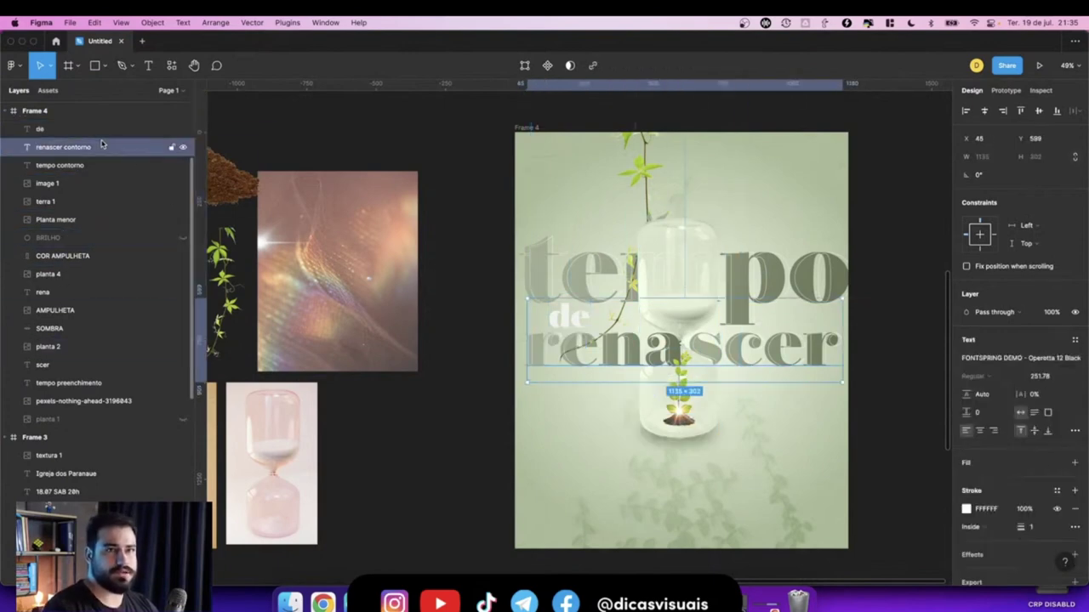
{"action": "key", "text": "ctrl+a"}
{"action": "key", "text": "Delete"}
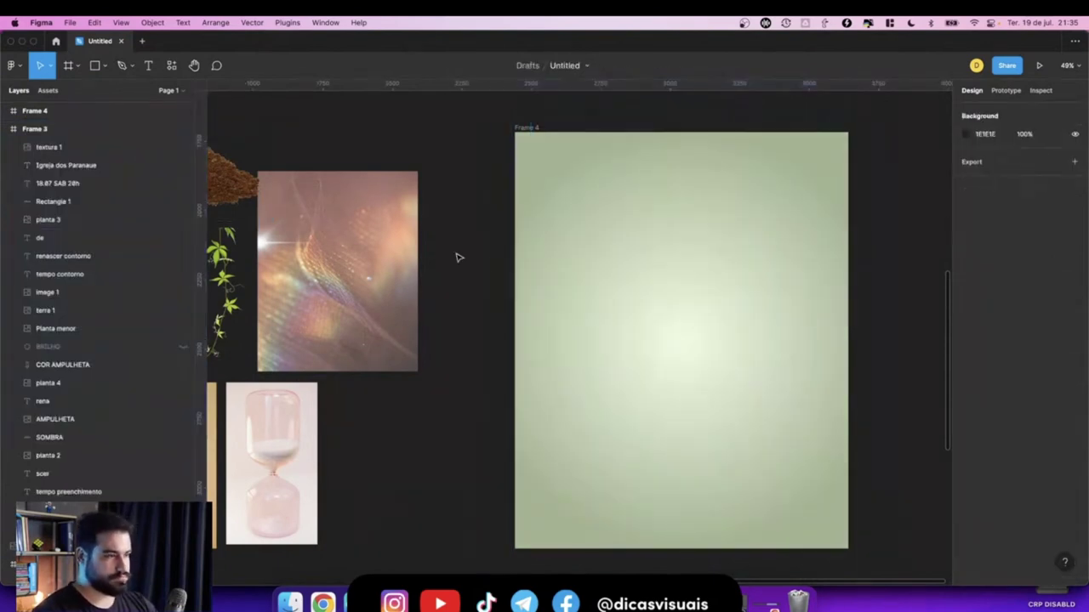
Add the three-line DO / MIN / GO text and drag it toward the frame centre.
{"action": "left_click", "coordinate": [696, 304]}
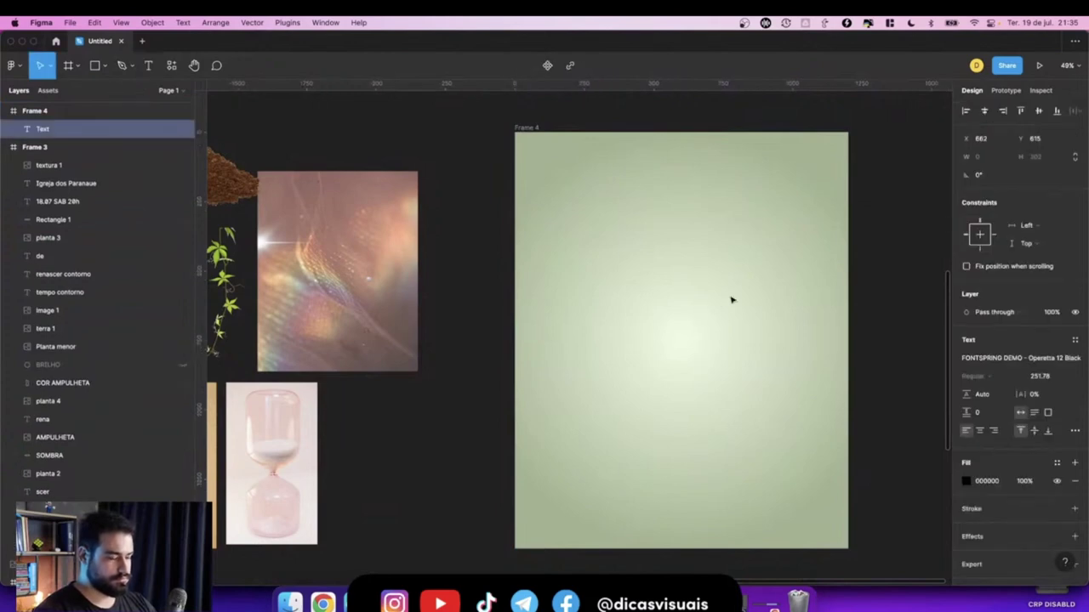
{"action": "type", "text": "DOMIN "}
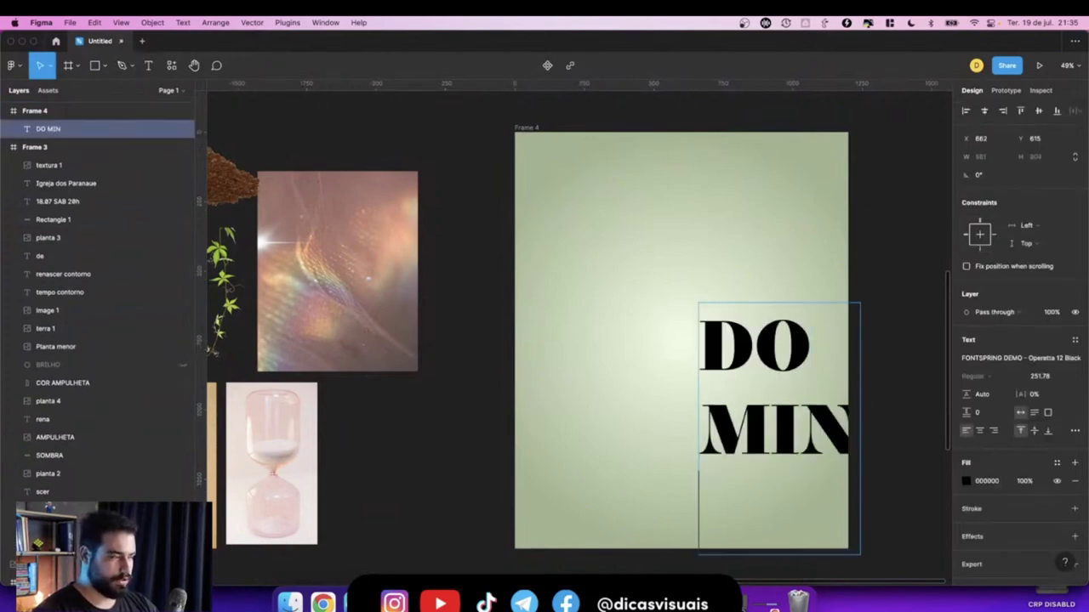
{"action": "type", "text": "GO"}
{"action": "key", "text": "Escape"}
{"action": "left_click_drag", "start_coordinate": [712, 343], "coordinate": [627, 263]}
{"action": "key", "text": "Tab"}
{"action": "type", "text": "Inter"}
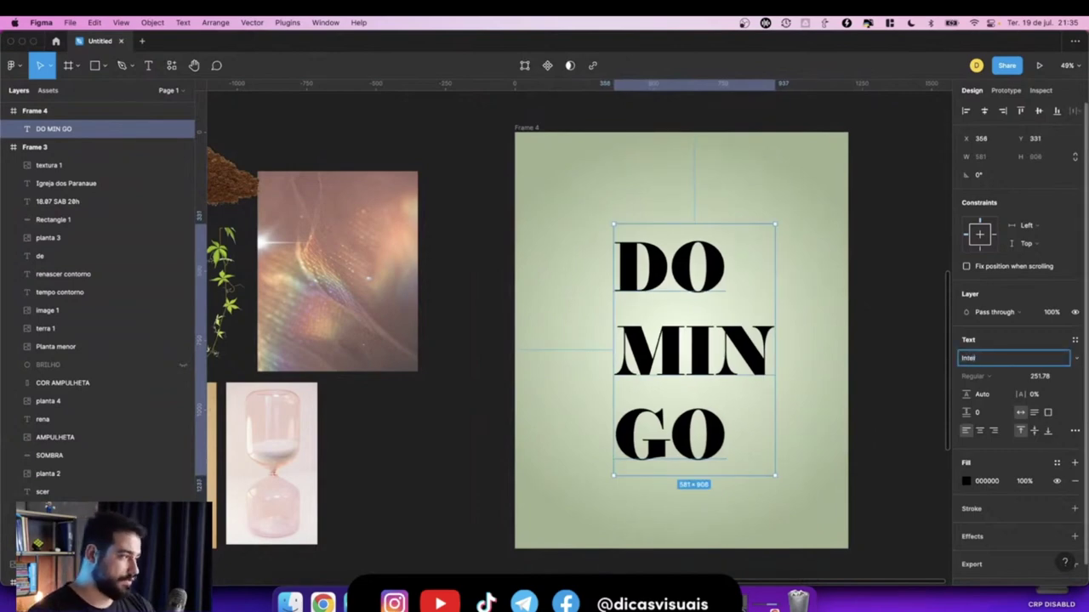
Style the title in Inter Black with 75% line height and centre alignment.
{"action": "key", "text": "Return"}
{"action": "scroll", "coordinate": [661, 335], "scroll_direction": "up", "scroll_amount": 3}
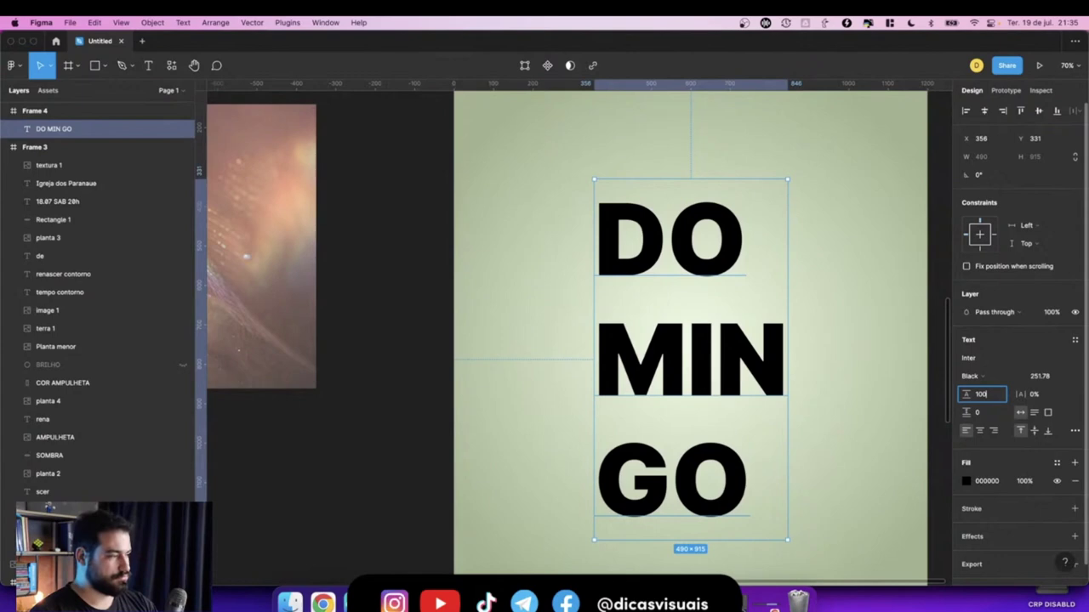
{"action": "key", "text": "Return"}
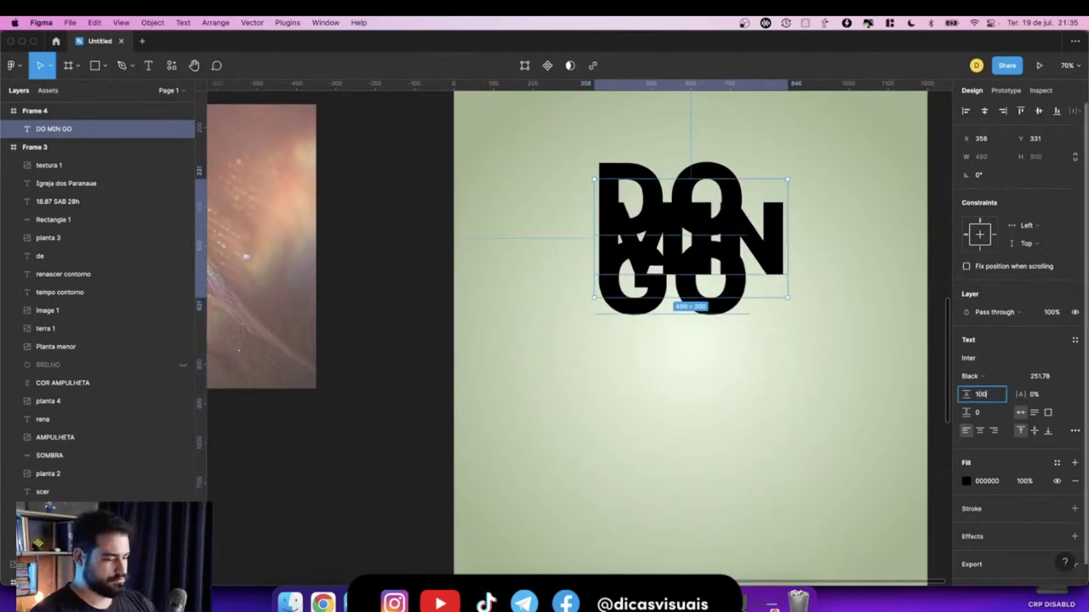
{"action": "type", "text": "%"}
{"action": "key", "text": "Return"}
{"action": "left_click_drag", "start_coordinate": [964, 394], "coordinate": [936, 403]}
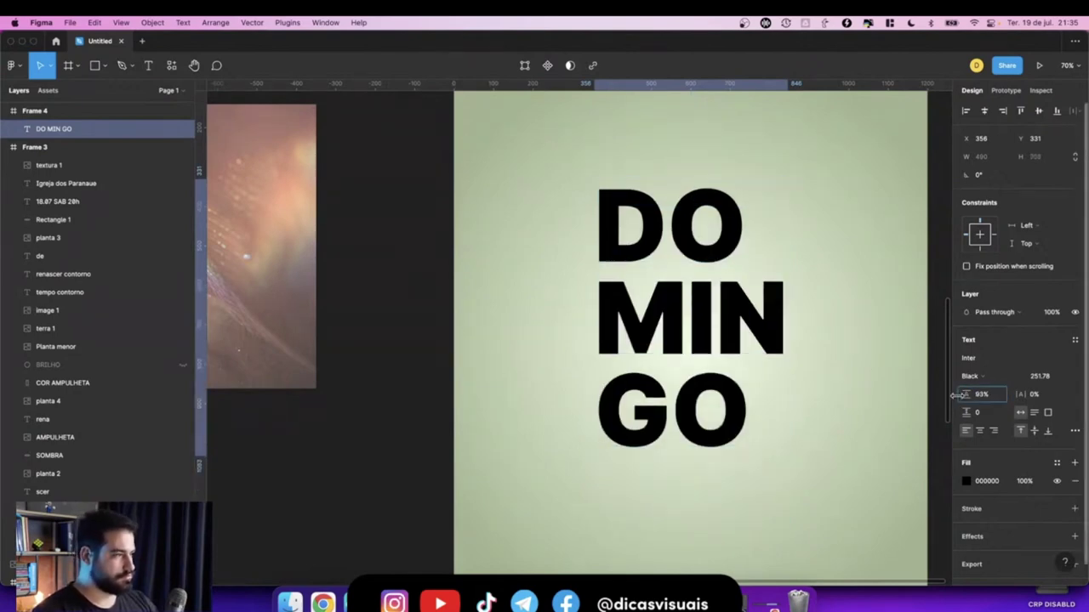
{"action": "left_click", "coordinate": [979, 430]}
Move the DOMINGO title lower in the frame and select the iridescent texture image.
{"action": "left_click_drag", "start_coordinate": [761, 304], "coordinate": [769, 358]}
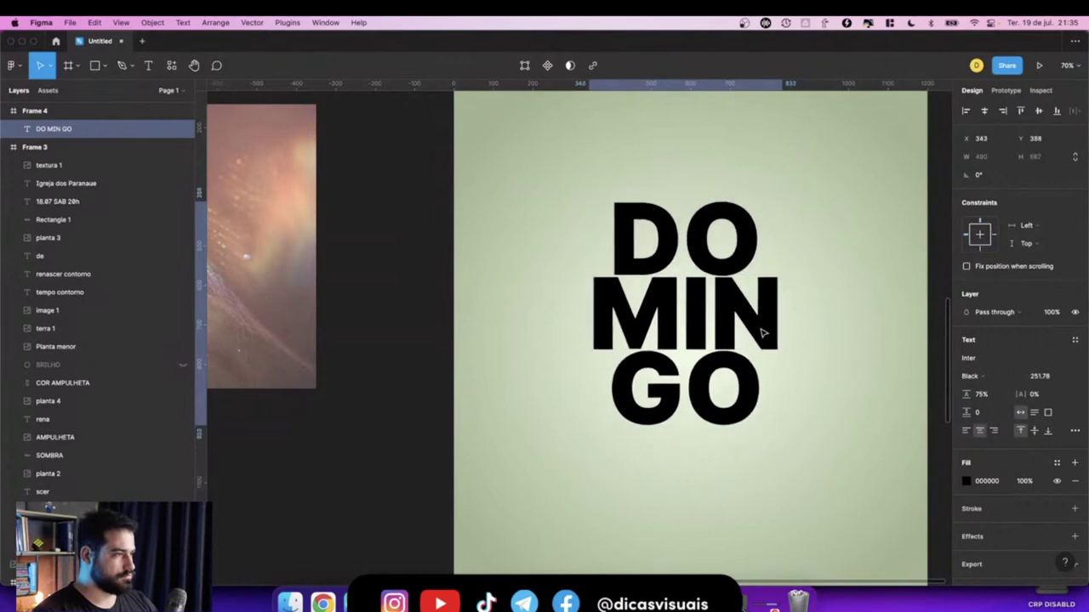
{"action": "scroll", "coordinate": [768, 357], "scroll_direction": "down", "scroll_amount": 5}
{"action": "left_click", "coordinate": [494, 301]}
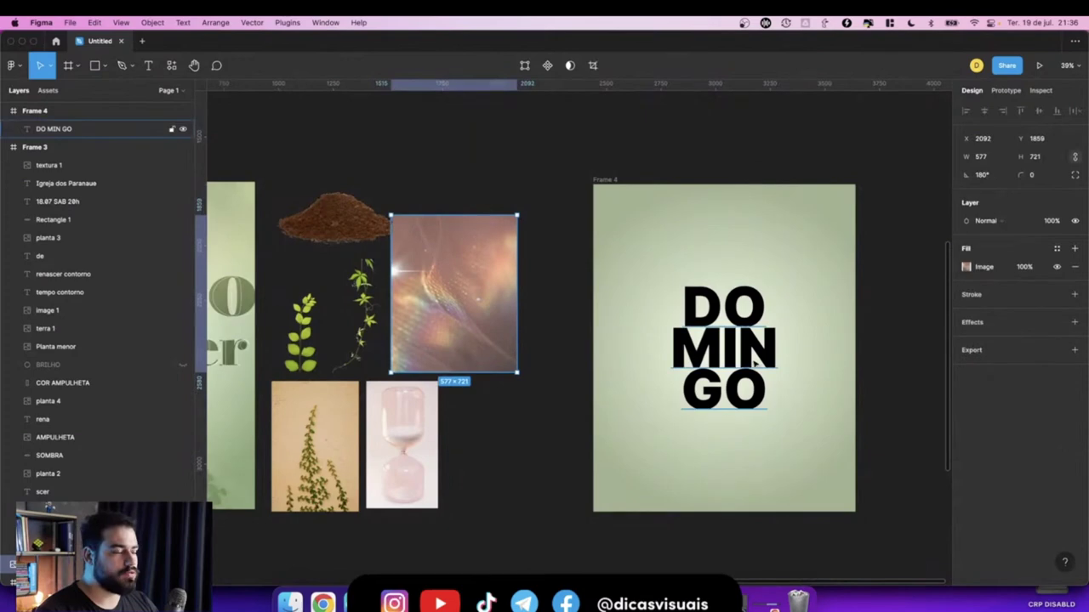
{"action": "key", "text": "ctrl+c"}
{"action": "key", "text": "ctrl+v"}
{"action": "scroll", "coordinate": [738, 359], "scroll_direction": "up", "scroll_amount": 3}
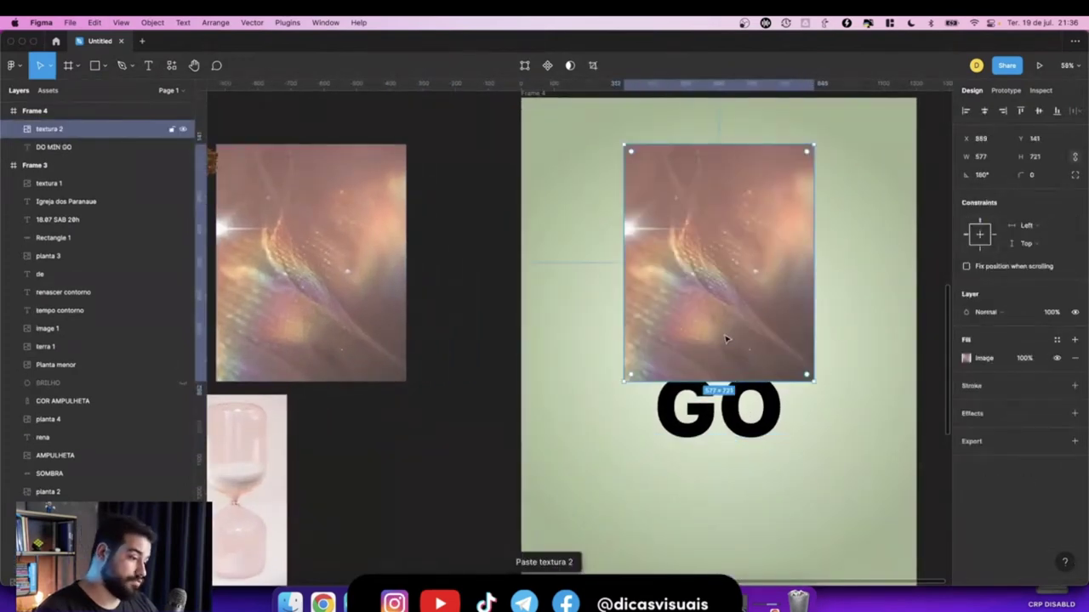
{"action": "left_click_drag", "start_coordinate": [724, 320], "coordinate": [724, 337]}
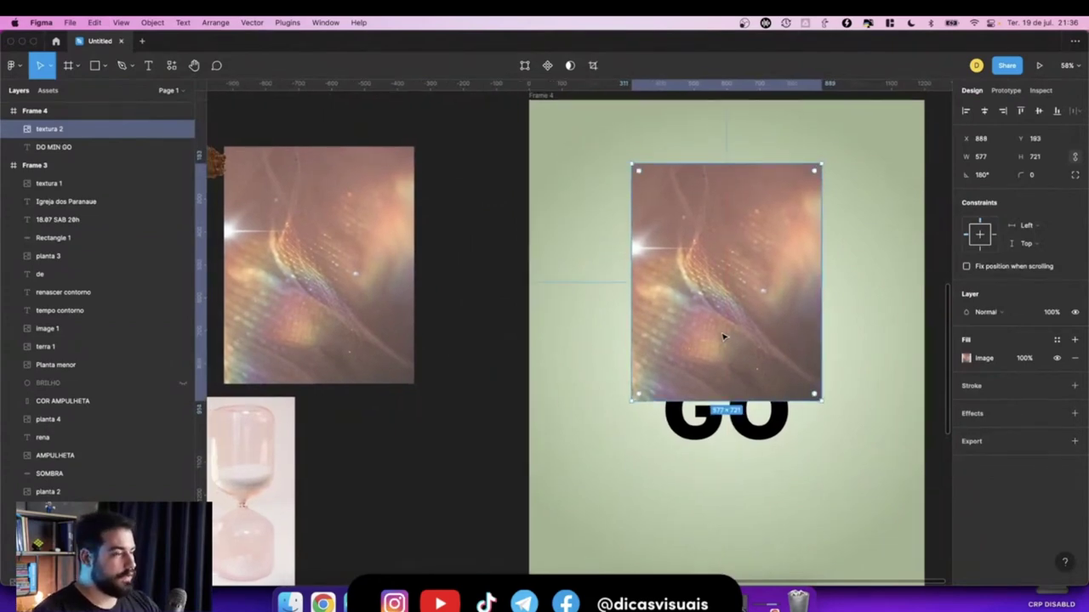
{"action": "key", "text": "Delete"}
{"action": "left_click", "coordinate": [726, 327]}
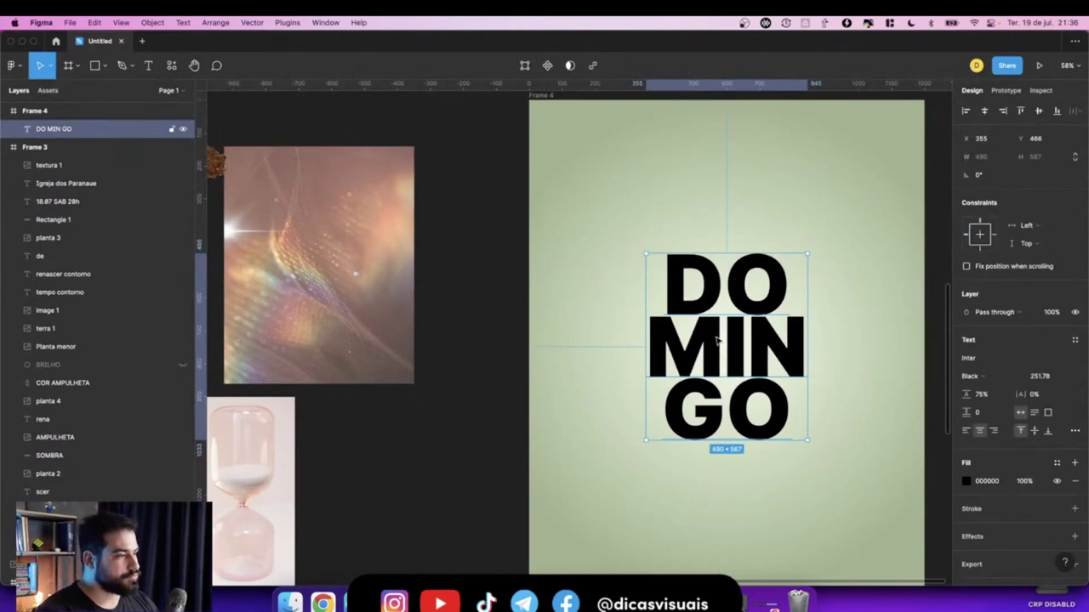
{"action": "scroll", "coordinate": [716, 342], "scroll_direction": "down", "scroll_amount": 2}
{"action": "scroll", "coordinate": [716, 341], "scroll_direction": "right", "scroll_amount": 2}
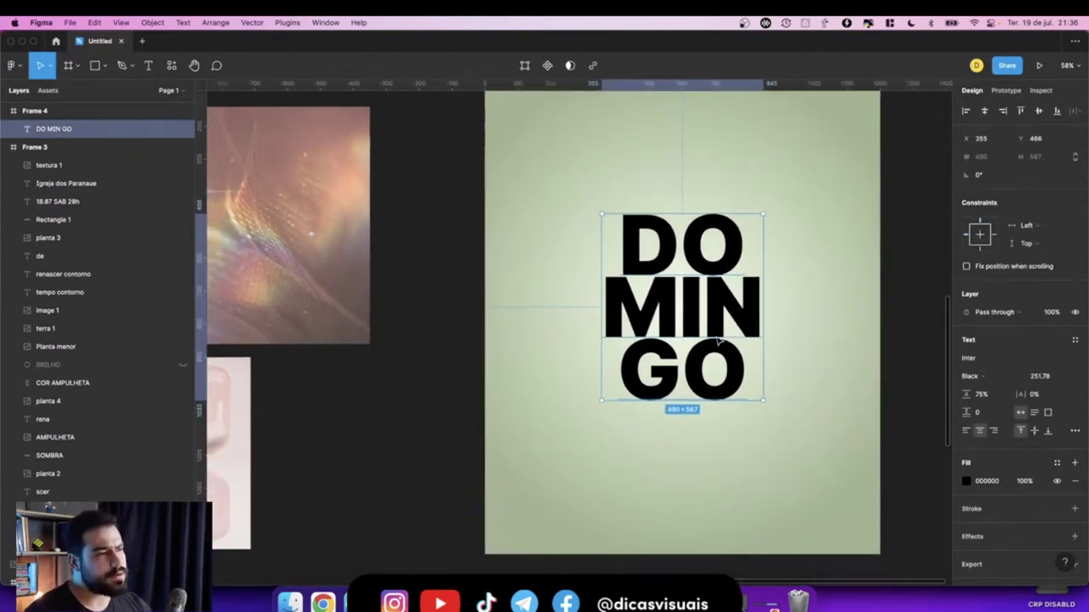
{"action": "scroll", "coordinate": [985, 429], "scroll_direction": "down", "scroll_amount": 1}
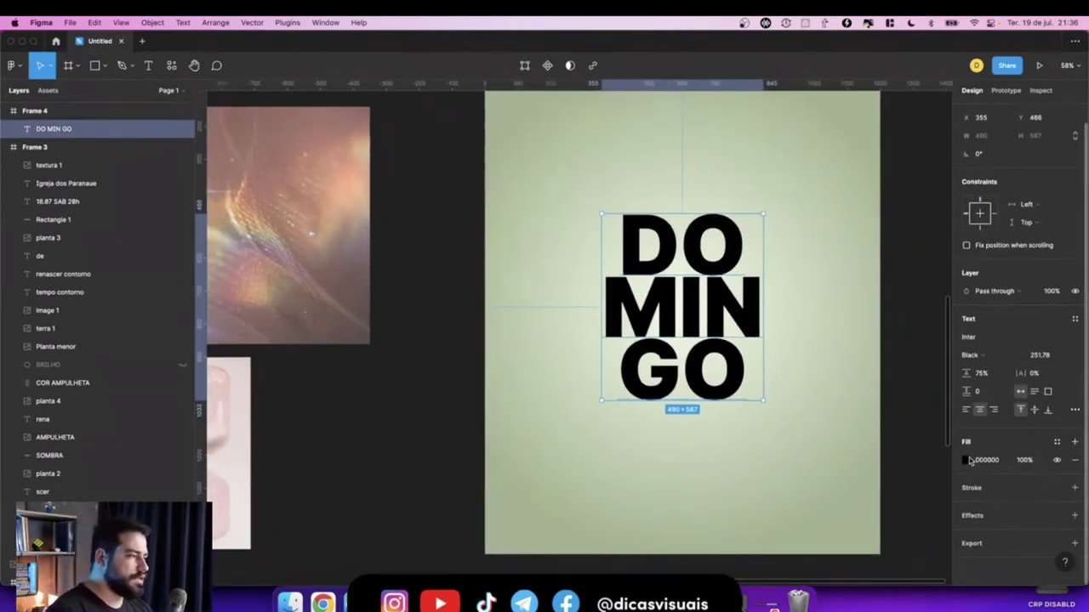
Change the title's fill from Solid to the image pexels-nothing-ahead-3196043.jpeg.
{"action": "left_click", "coordinate": [967, 460]}
{"action": "left_click", "coordinate": [840, 292]}
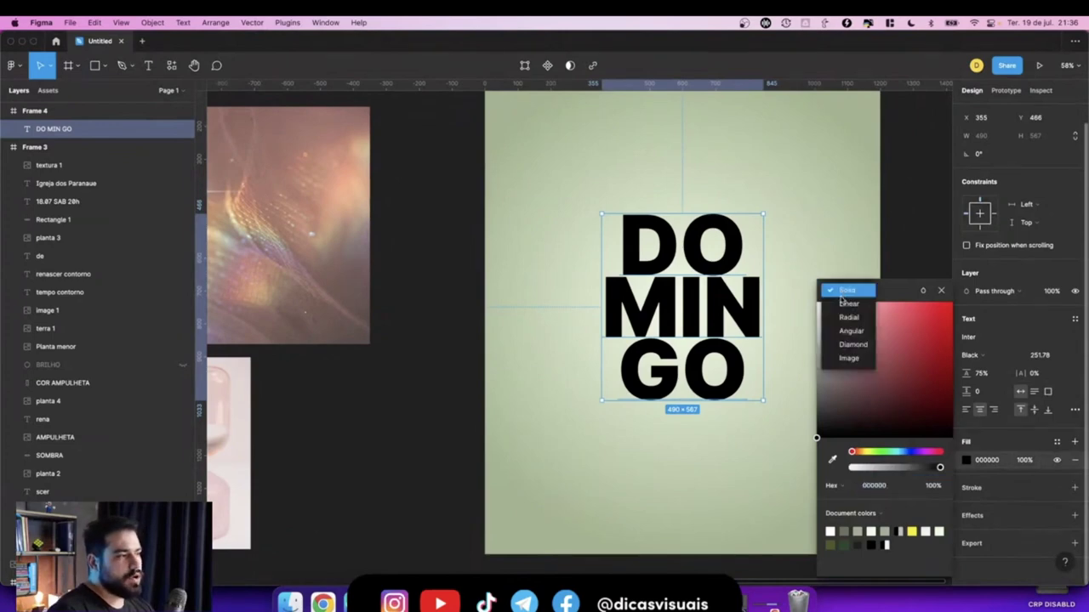
{"action": "left_click", "coordinate": [847, 357]}
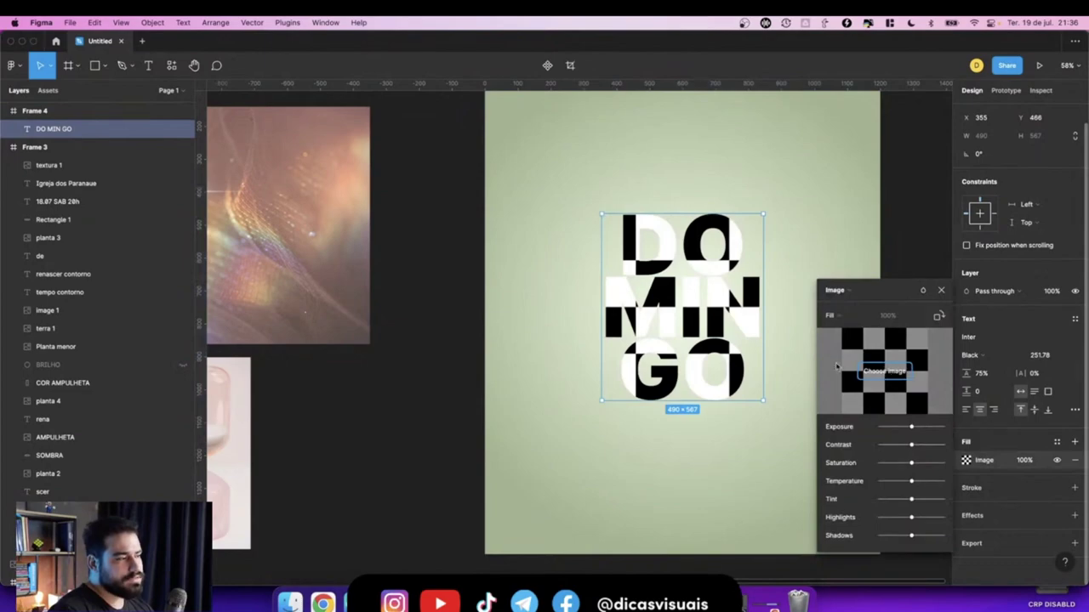
{"action": "left_click", "coordinate": [866, 369]}
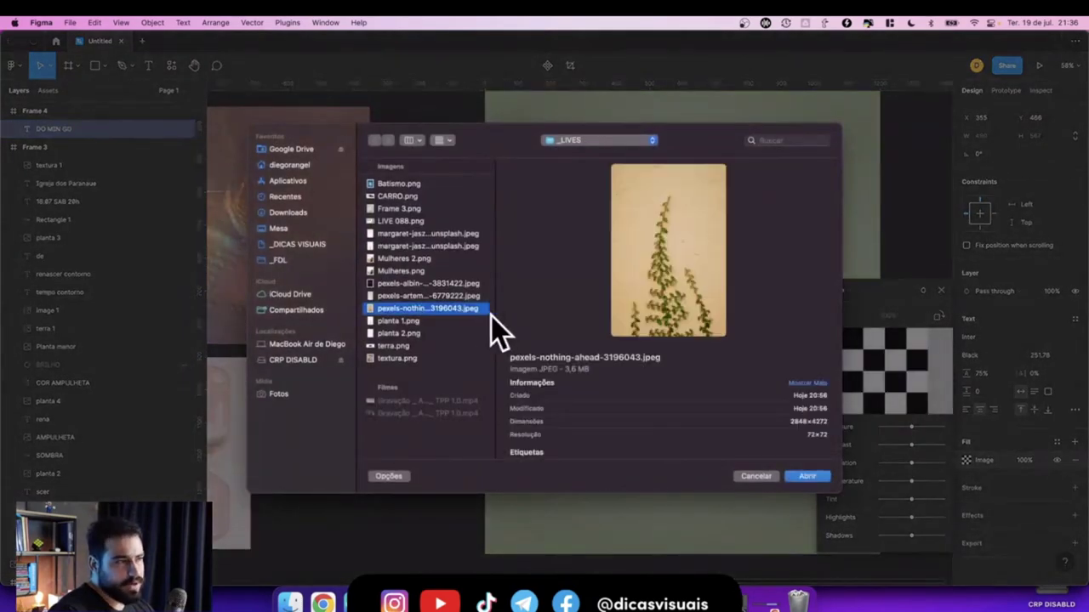
{"action": "left_click", "coordinate": [800, 476]}
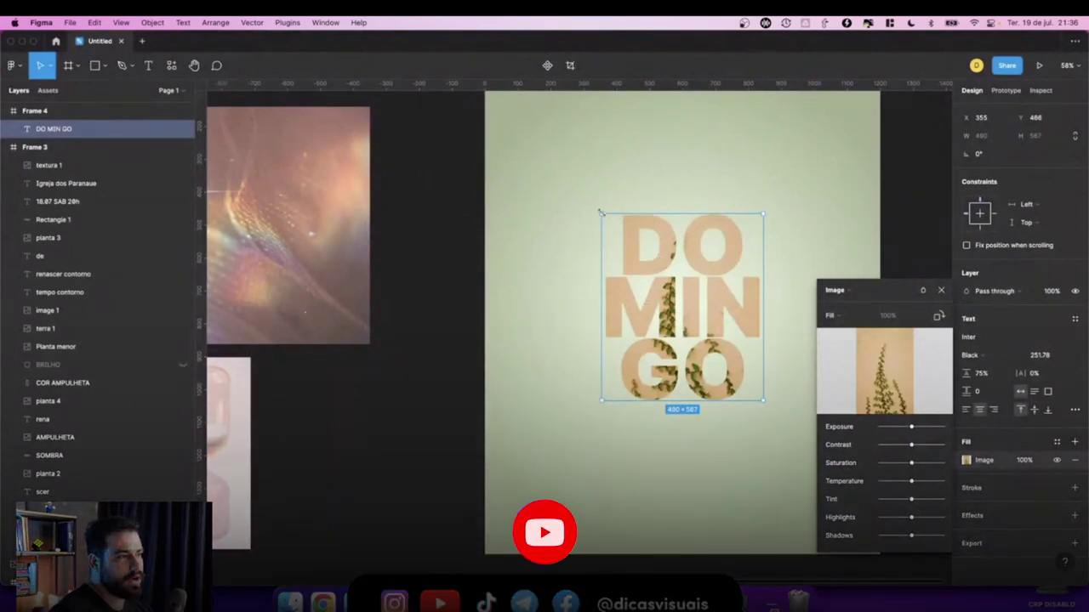
In Crop mode, enlarge the vine photo so its green leaves fill the letters.
{"action": "left_click", "coordinate": [831, 315]}
{"action": "left_click", "coordinate": [838, 342]}
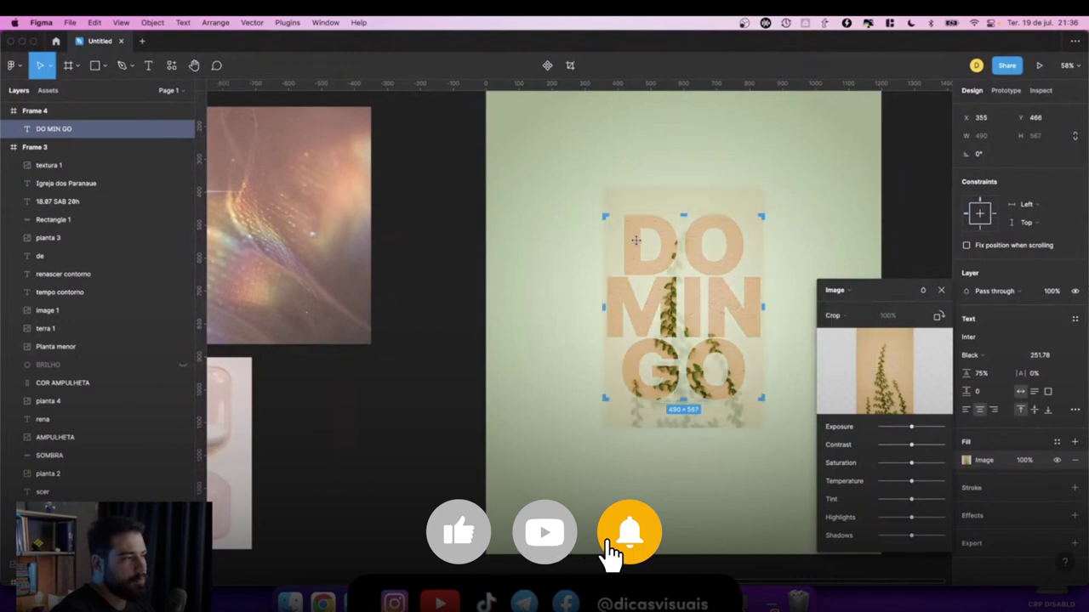
{"action": "left_click_drag", "start_coordinate": [599, 188], "coordinate": [669, 255]}
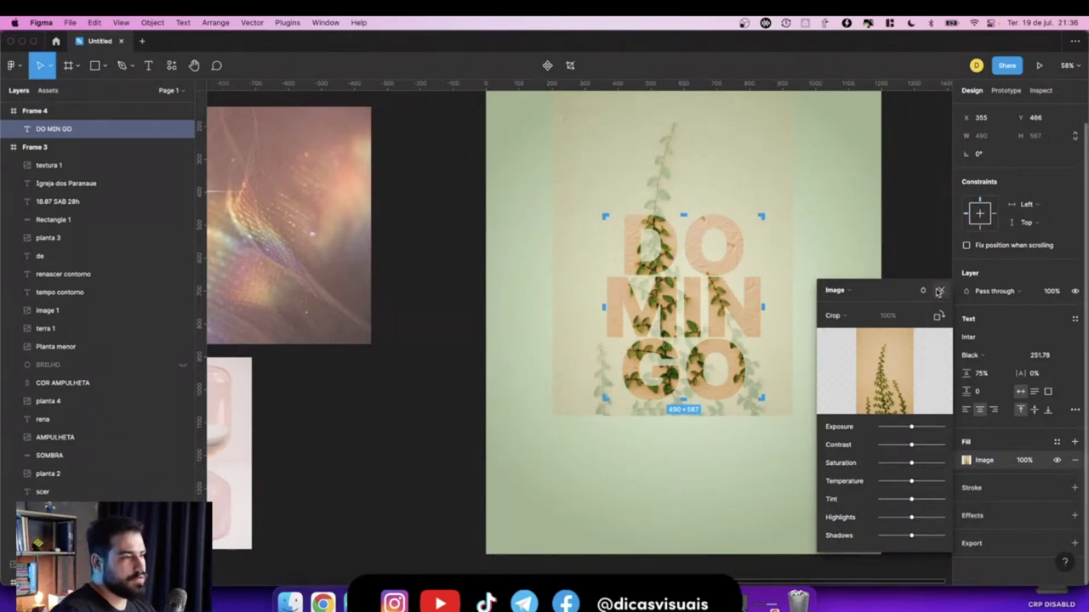
{"action": "left_click", "coordinate": [939, 291]}
{"action": "scroll", "coordinate": [704, 324], "scroll_direction": "up", "scroll_amount": 2, "text": "ctrl"}
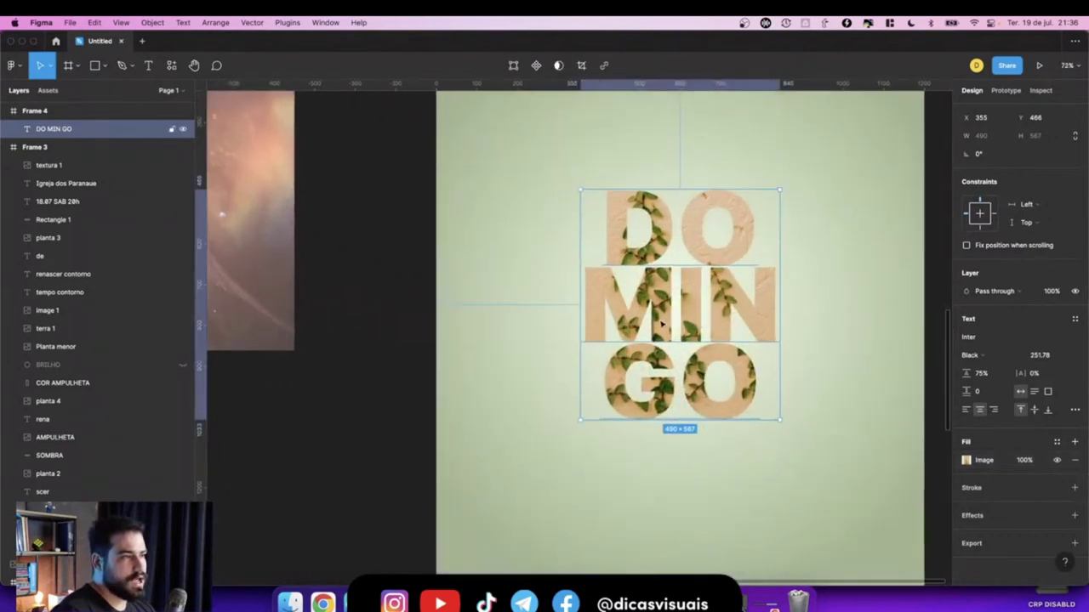
{"action": "scroll", "coordinate": [662, 324], "scroll_direction": "down", "scroll_amount": 2, "text": "ctrl"}
{"action": "left_click", "coordinate": [430, 317]}
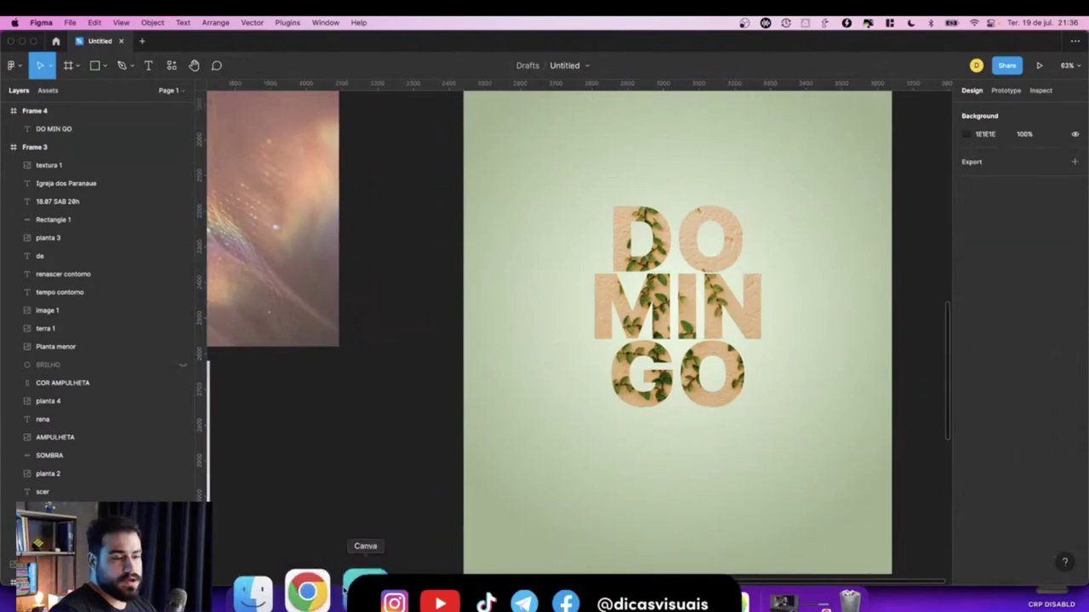
{"action": "left_click", "coordinate": [365, 593]}
Create a new Canva design and upload the vine-on-wall photo from the _LIVES folder.
{"action": "left_click", "coordinate": [16, 27]}
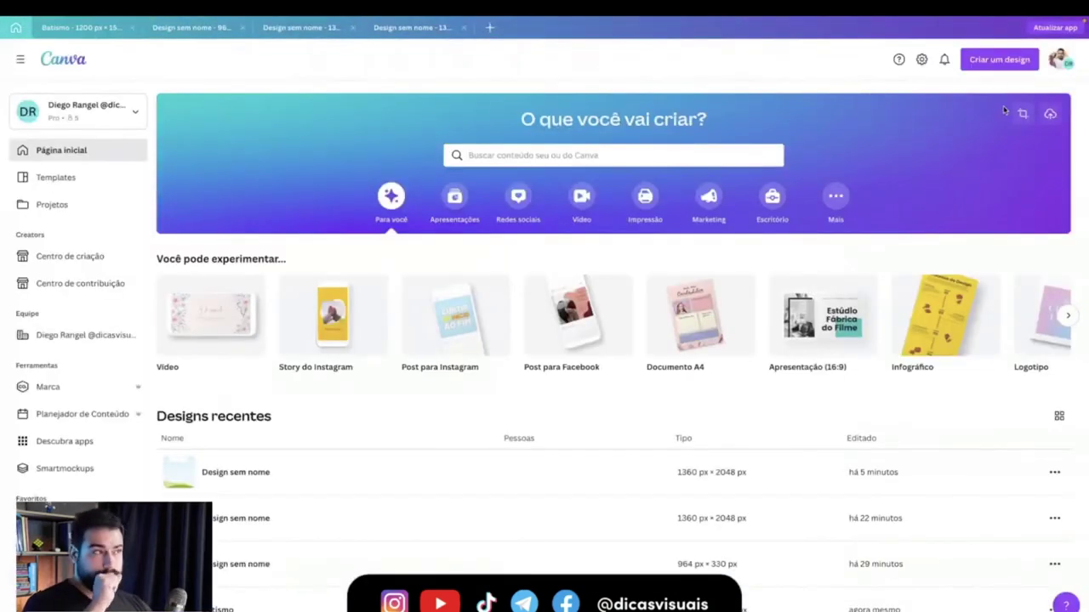
{"action": "left_click", "coordinate": [999, 60]}
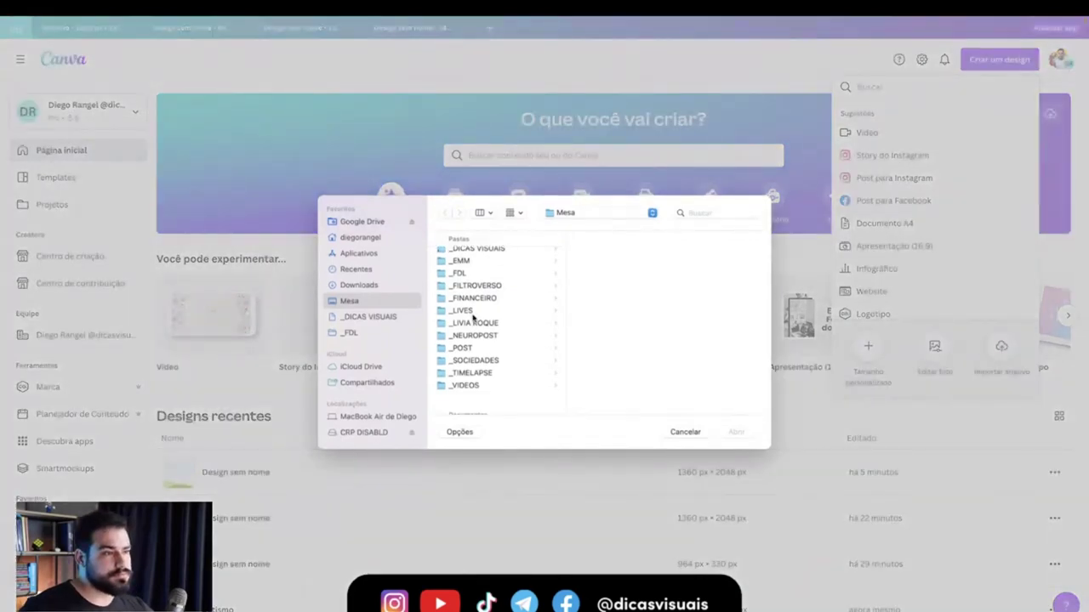
{"action": "left_click", "coordinate": [466, 312]}
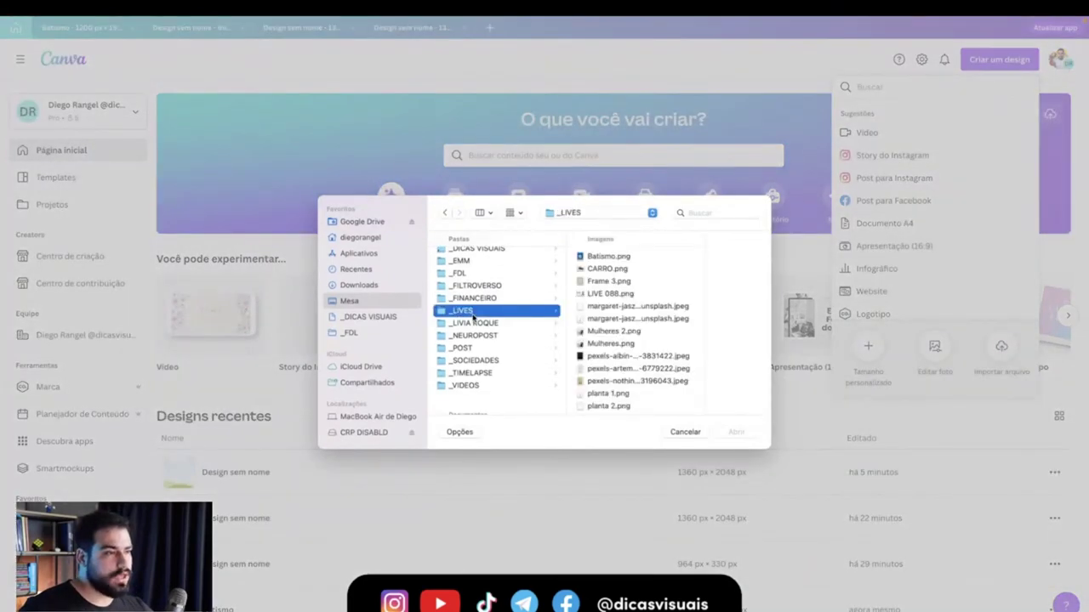
{"action": "scroll", "coordinate": [627, 340], "scroll_direction": "down", "scroll_amount": 1}
{"action": "left_click", "coordinate": [620, 369]}
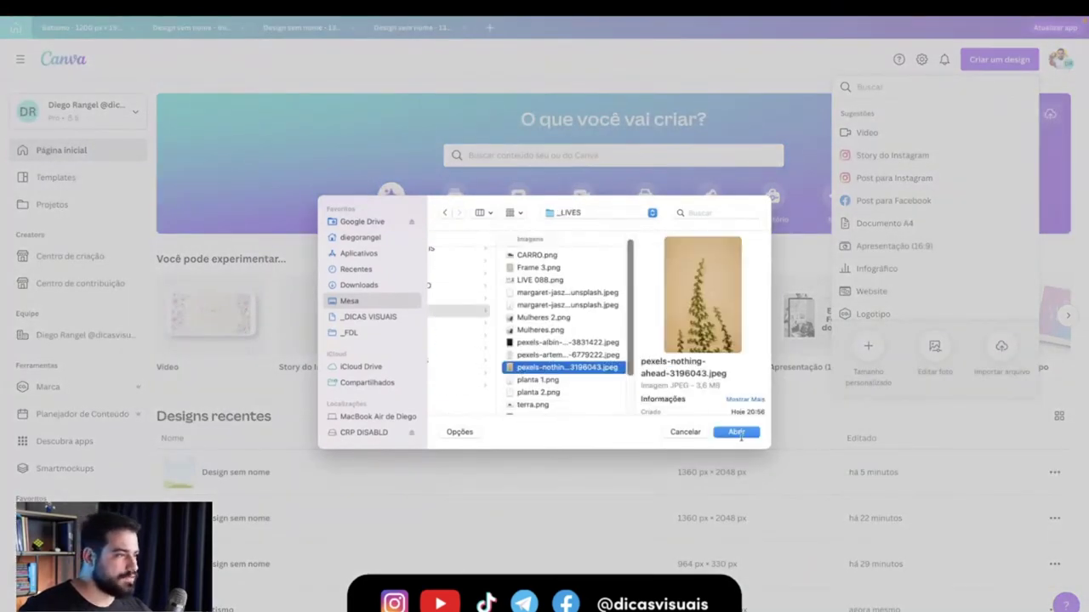
{"action": "left_click", "coordinate": [737, 432]}
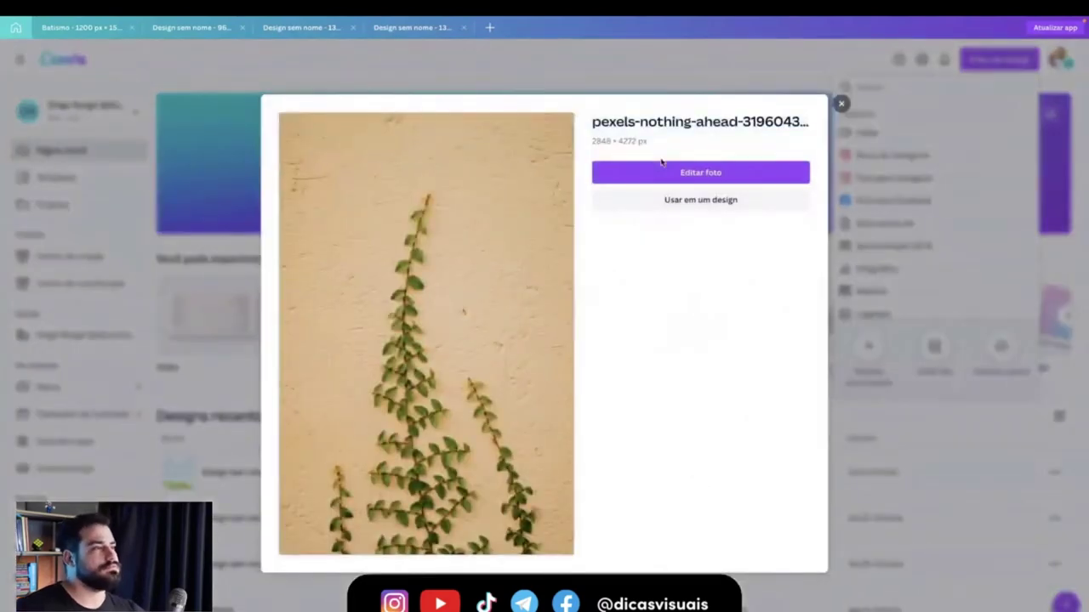
Run Background Remover on the uploaded vine photo, then return to Figma.
{"action": "left_click", "coordinate": [662, 171]}
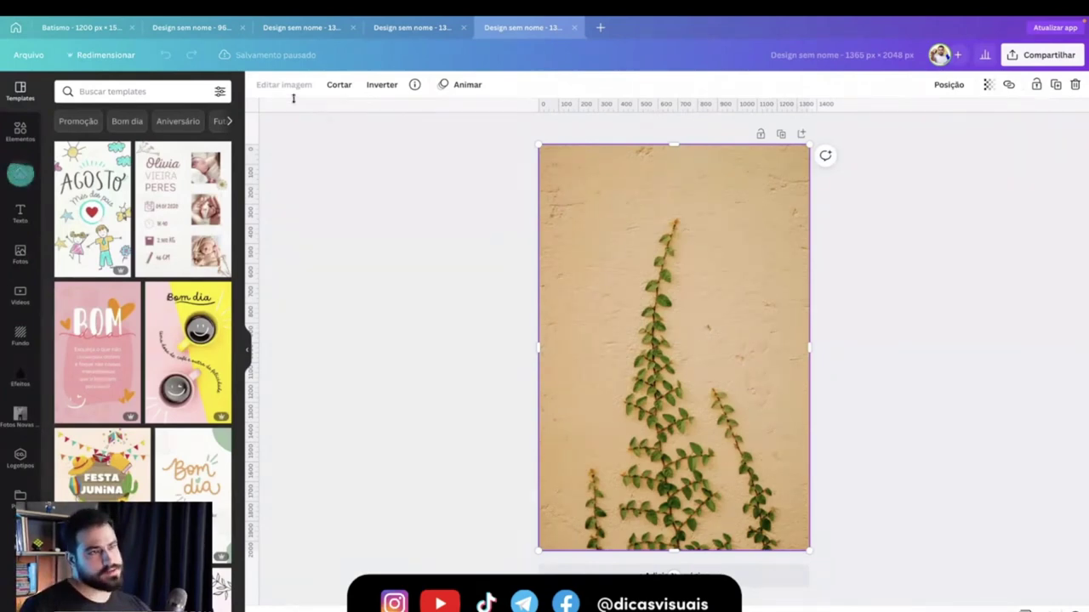
{"action": "mouse_move", "coordinate": [285, 84]}
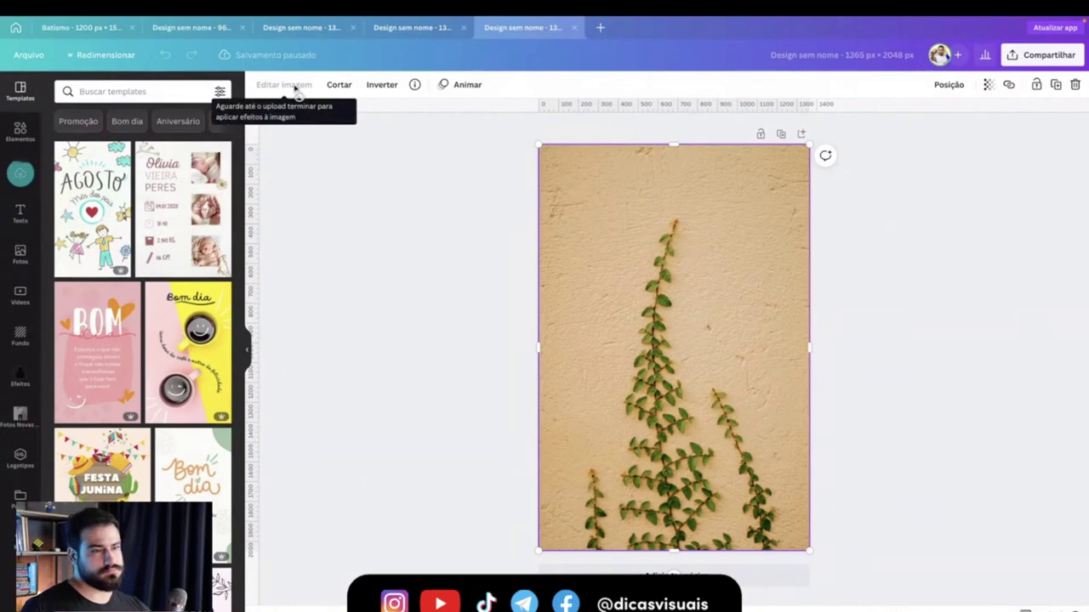
{"action": "left_click", "coordinate": [284, 85]}
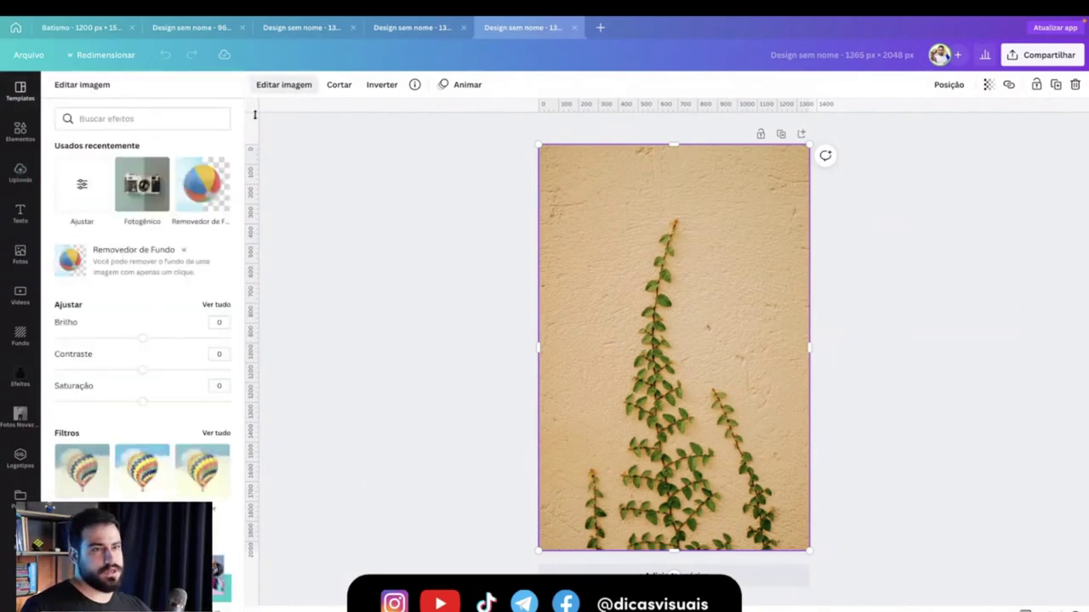
{"action": "left_click", "coordinate": [152, 280]}
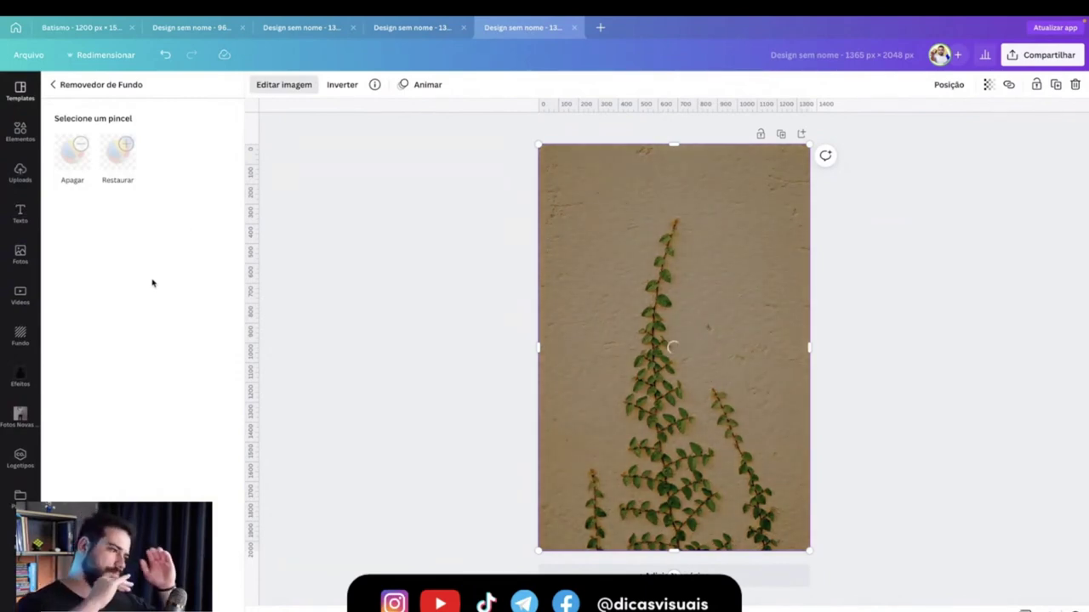
{"action": "key", "text": "super+Tab"}
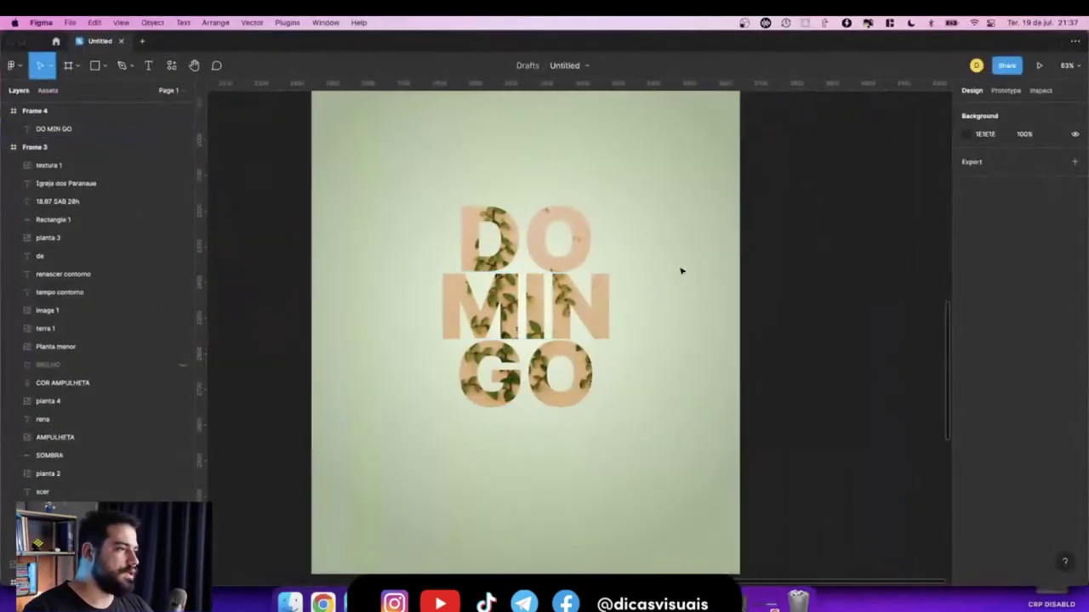
Duplicate Frame 4 as Frame 5 and select the DOMINGO text in the copy.
{"action": "scroll", "coordinate": [680, 272], "scroll_direction": "down", "scroll_amount": 3}
{"action": "left_click", "coordinate": [417, 118]}
{"action": "key", "text": "super+d"}
{"action": "scroll", "coordinate": [652, 204], "scroll_direction": "right", "scroll_amount": 3}
{"action": "left_click", "coordinate": [702, 264]}
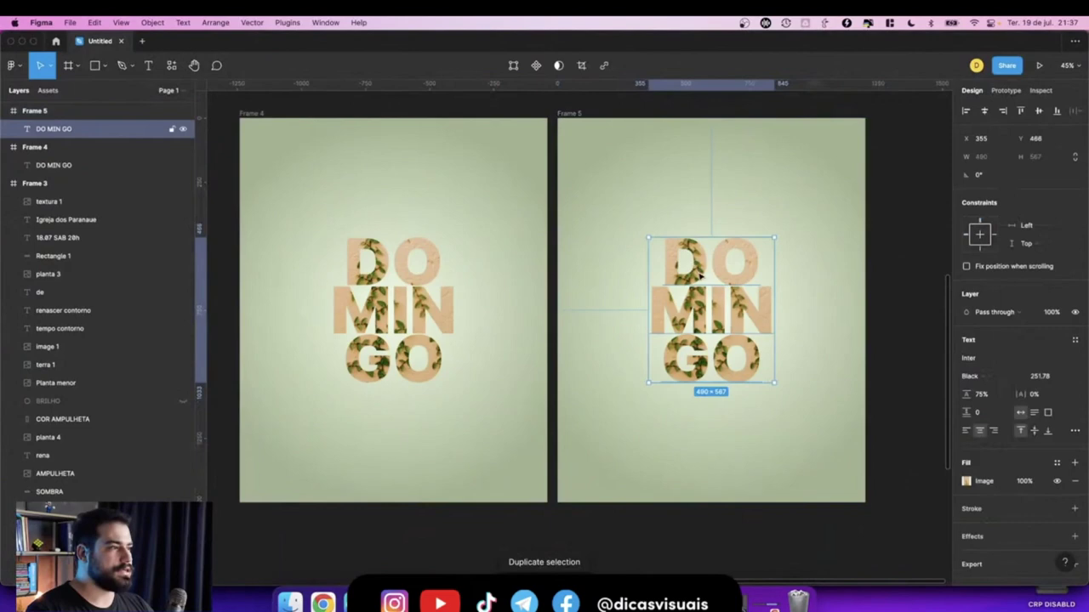
{"action": "scroll", "coordinate": [700, 276], "scroll_direction": "up", "scroll_amount": 2}
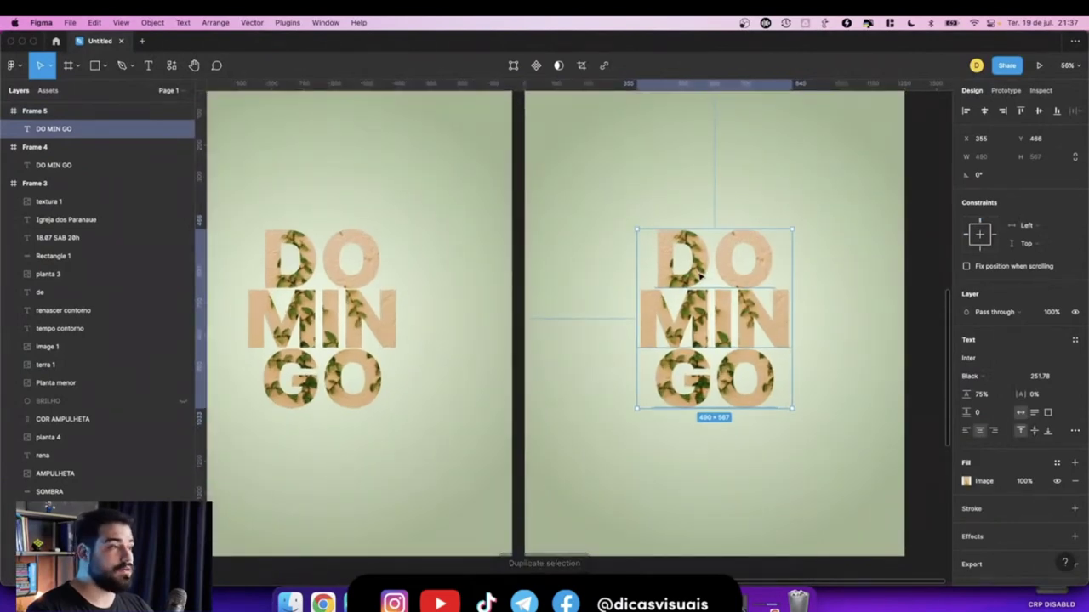
{"action": "scroll", "coordinate": [699, 274], "scroll_direction": "down", "scroll_amount": 2}
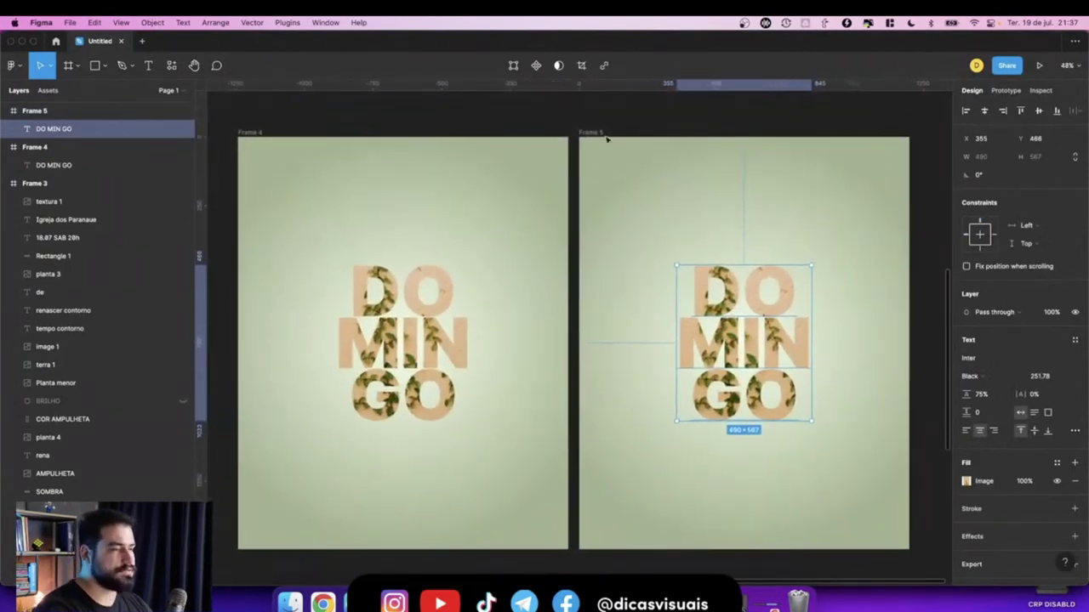
Delete Frame 5 and select the DOMINGO text in Frame 4.
{"action": "left_click", "coordinate": [576, 138]}
{"action": "key", "text": "Delete"}
{"action": "scroll", "coordinate": [476, 170], "scroll_direction": "left", "scroll_amount": 2}
{"action": "left_click", "coordinate": [467, 356]}
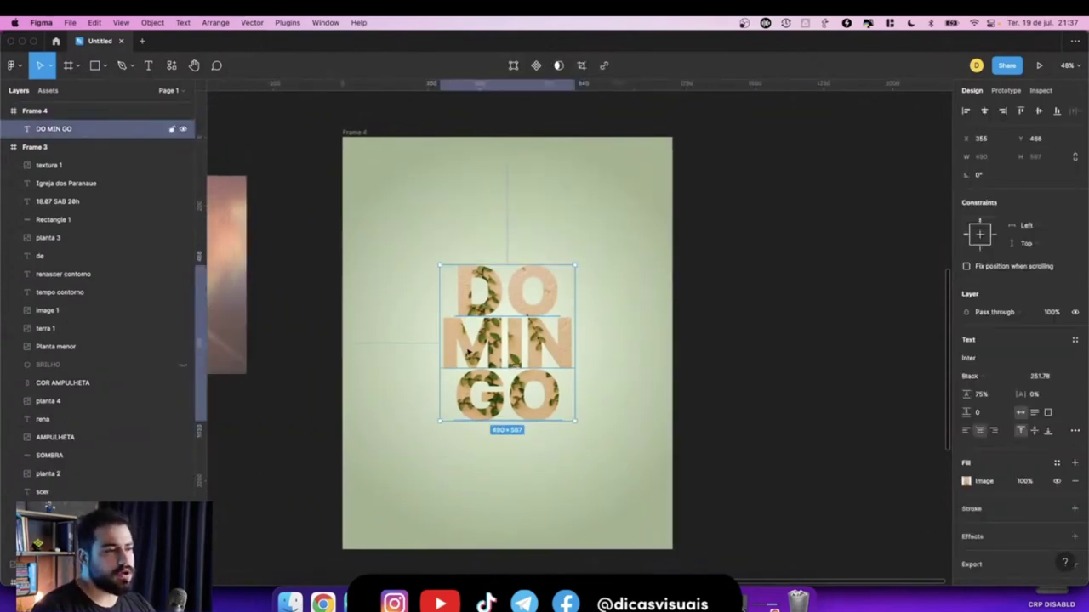
{"action": "scroll", "coordinate": [961, 497], "scroll_direction": "down", "scroll_amount": 1}
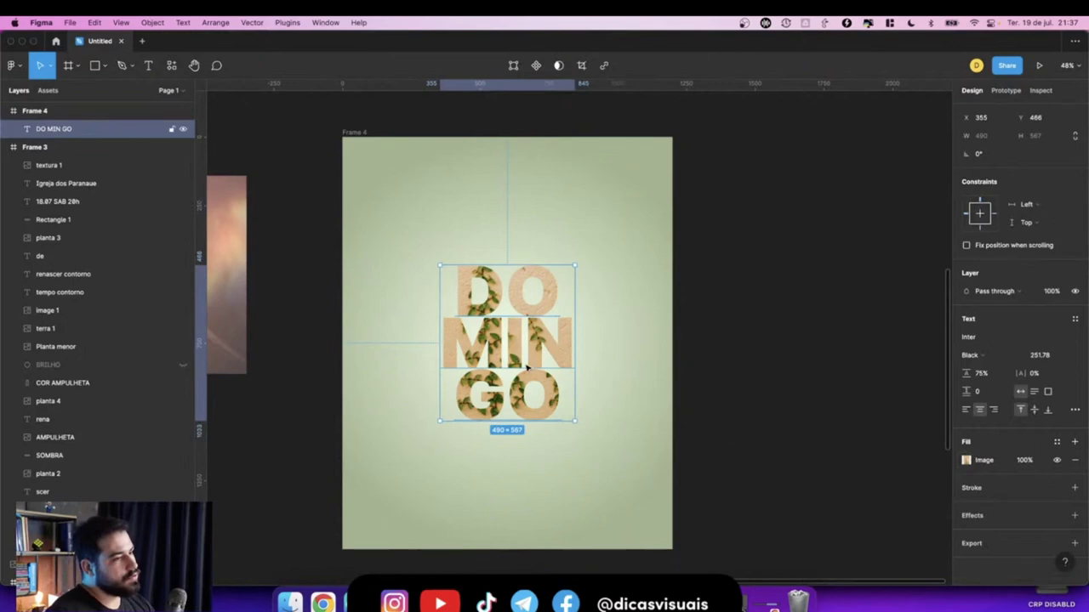
{"action": "scroll", "coordinate": [527, 367], "scroll_direction": "up", "scroll_amount": 3}
Check the title keeps Black weight and its image fill, then switch to Canva.
{"action": "left_click", "coordinate": [969, 355]}
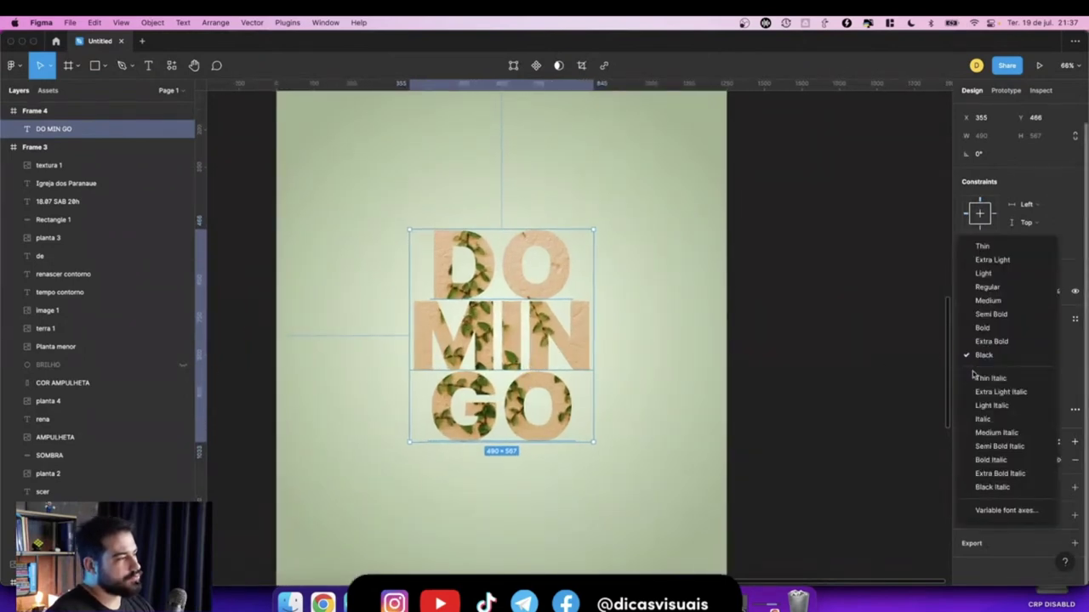
{"action": "left_click", "coordinate": [983, 356]}
{"action": "left_click", "coordinate": [965, 460]}
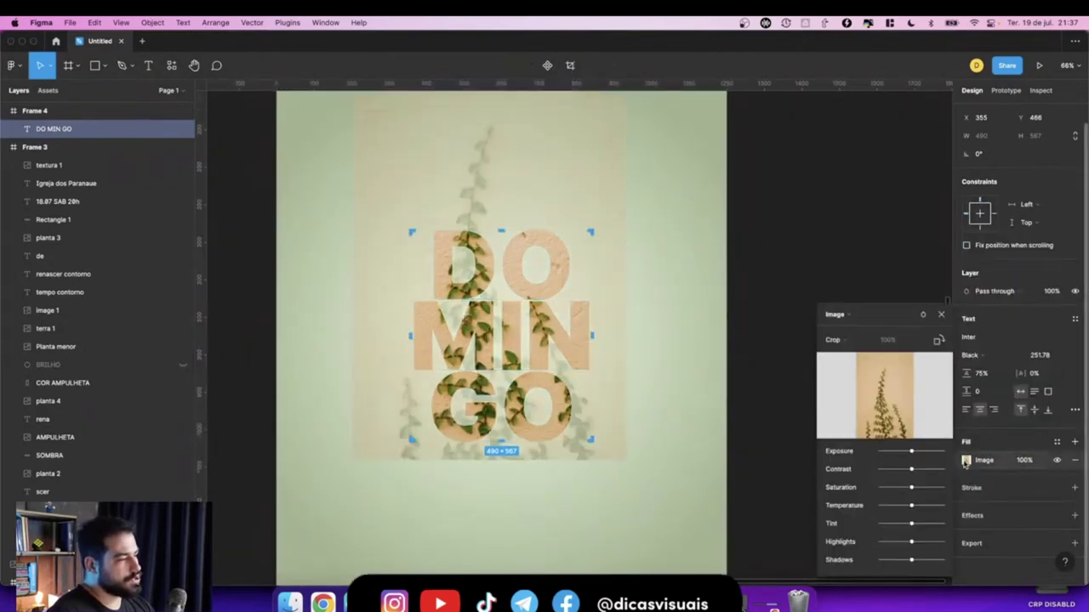
{"action": "left_click", "coordinate": [845, 316]}
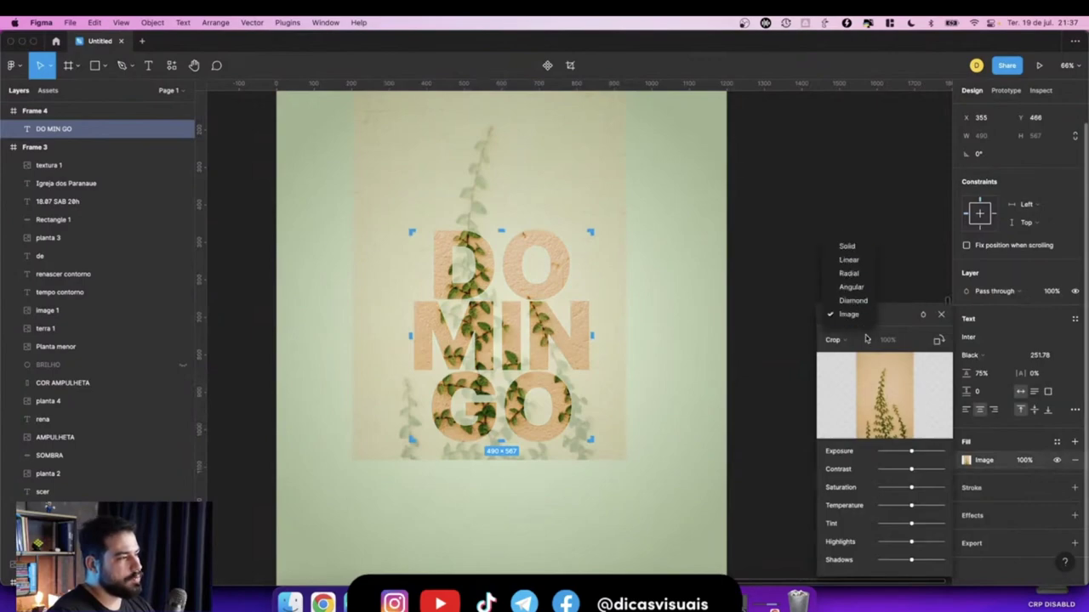
{"action": "key", "text": "Escape"}
{"action": "key", "text": "Escape"}
{"action": "key", "text": "super+Tab"}
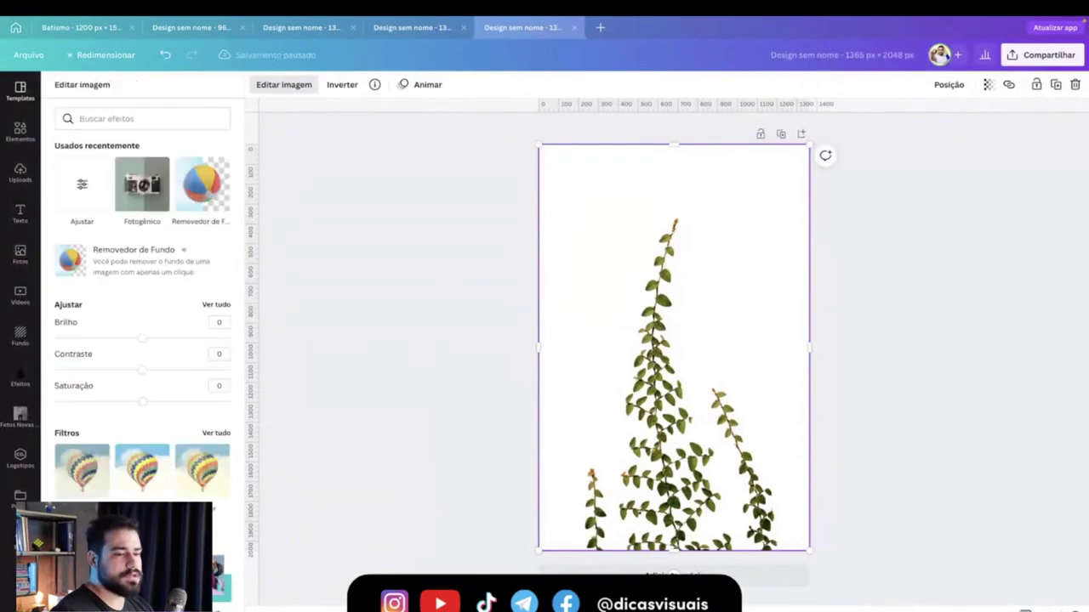
Download the background-free vine as a transparent PNG named planta 3, then return to Figma.
{"action": "left_click", "coordinate": [1044, 56]}
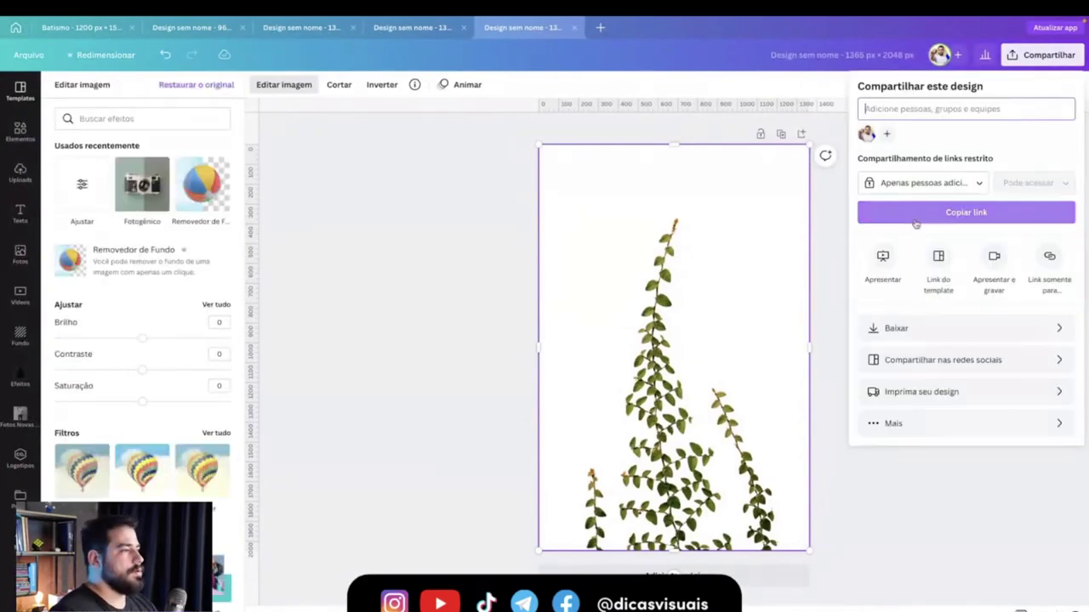
{"action": "left_click", "coordinate": [895, 325]}
{"action": "left_click", "coordinate": [885, 203]}
{"action": "left_click", "coordinate": [907, 292]}
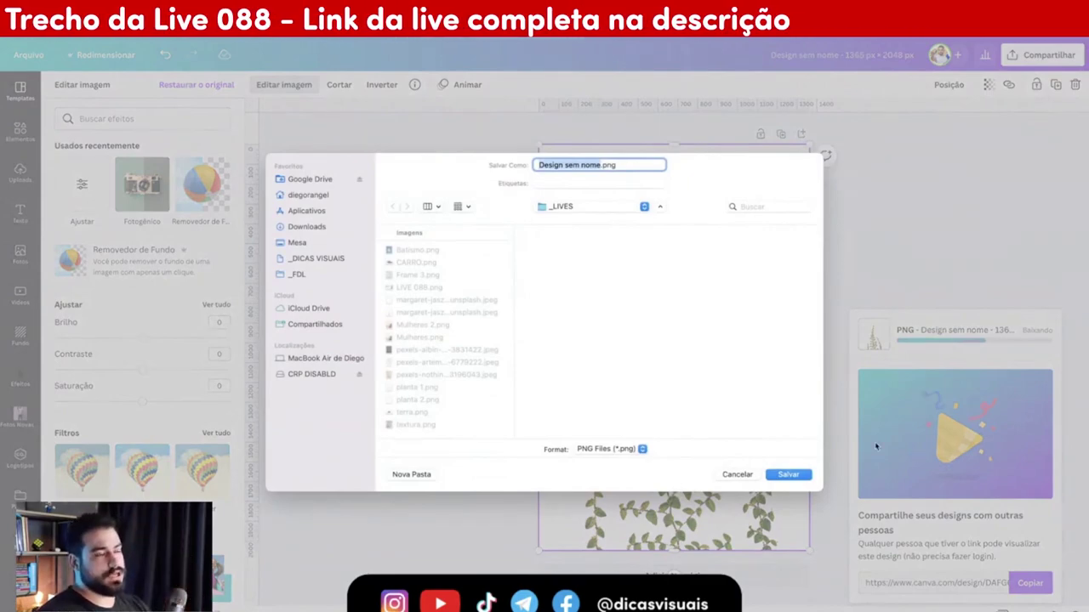
{"action": "type", "text": "planta 3"}
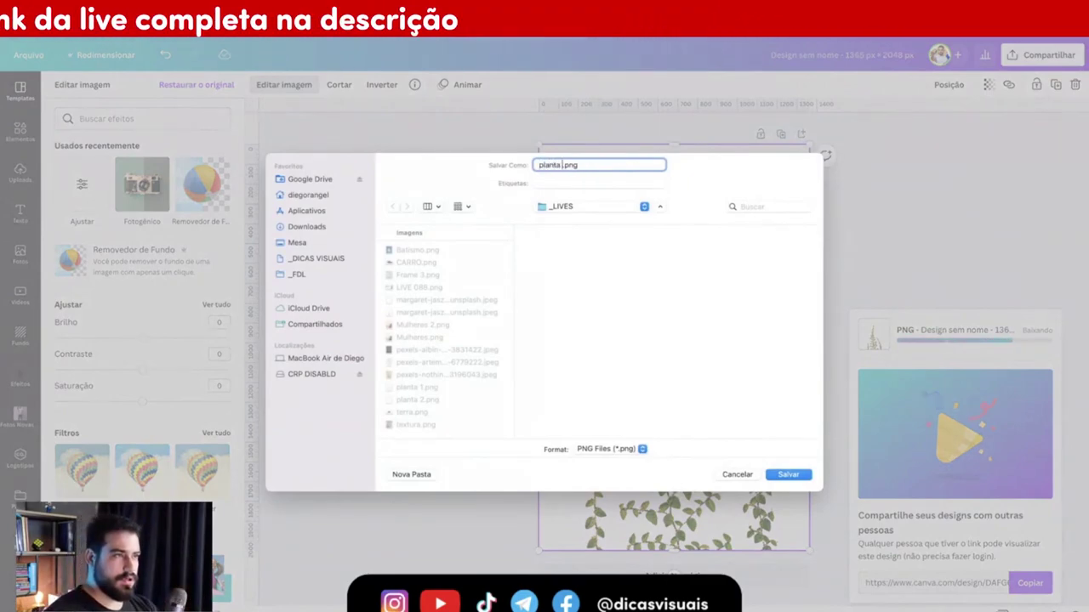
{"action": "key", "text": "Return"}
{"action": "key", "text": "super+Tab"}
{"action": "key", "text": "super+shift+Tab"}
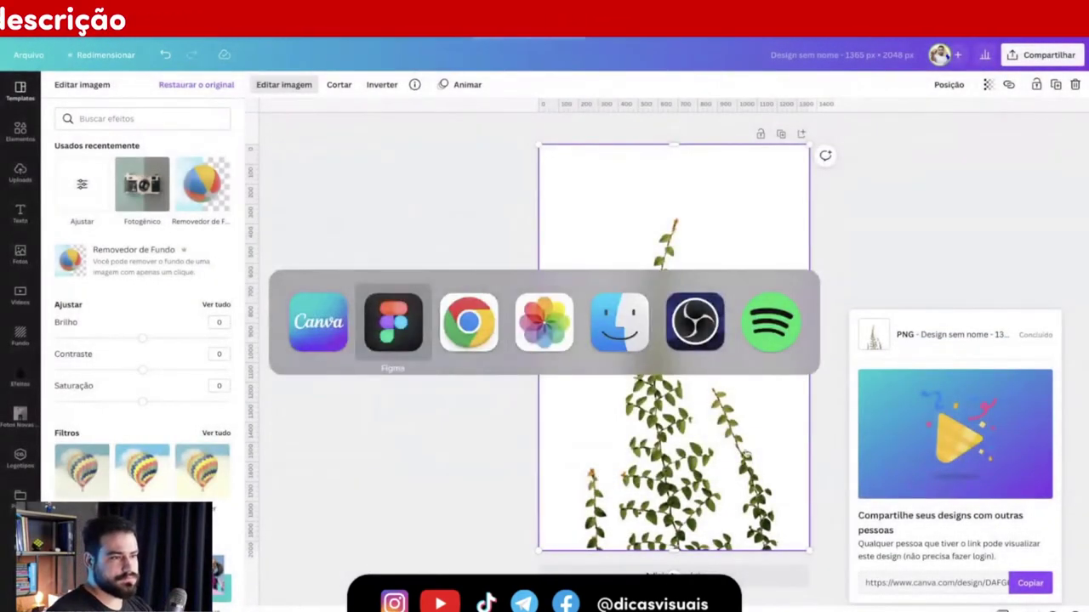
Drop planta 3.png onto Frame 4, resize it to about 792×1188 and align it with the letters.
{"action": "left_click", "coordinate": [295, 591]}
{"action": "left_click", "coordinate": [389, 282]}
{"action": "left_click_drag", "start_coordinate": [389, 282], "coordinate": [720, 359]}
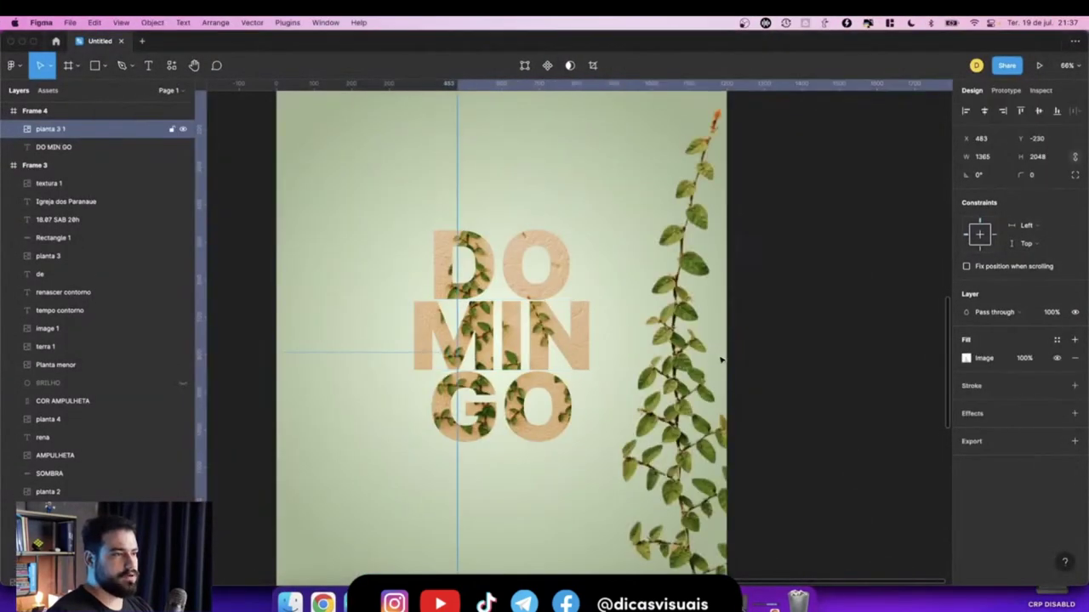
{"action": "scroll", "coordinate": [720, 358], "scroll_direction": "down", "scroll_amount": 5}
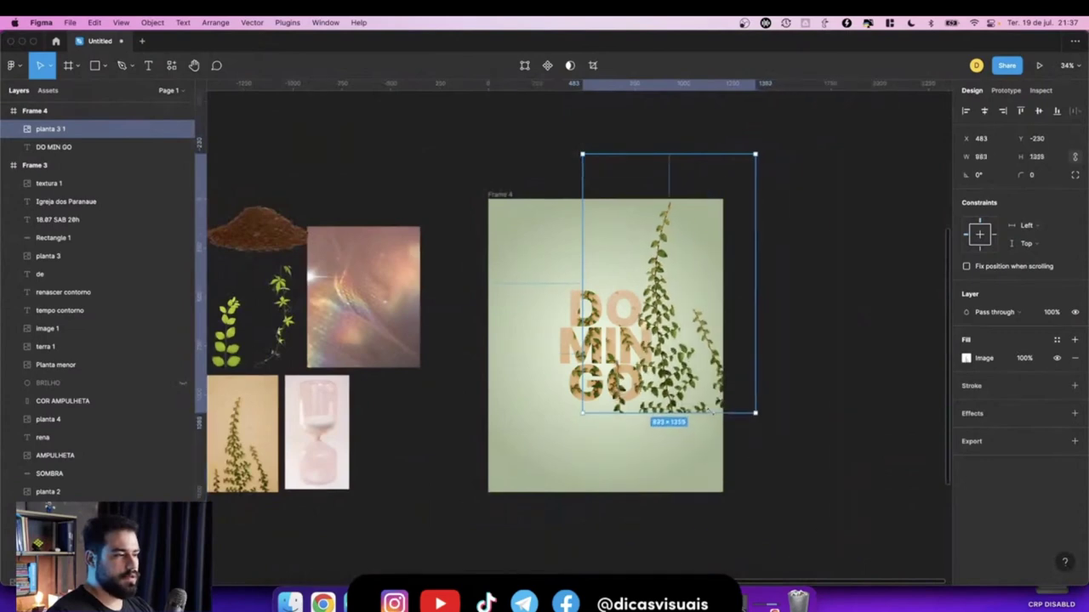
{"action": "left_click_drag", "start_coordinate": [849, 553], "coordinate": [736, 385]}
{"action": "scroll", "coordinate": [736, 386], "scroll_direction": "up", "scroll_amount": 5}
{"action": "mouse_move", "coordinate": [717, 327]}
{"action": "left_mouse_down"}
{"action": "mouse_move", "coordinate": [514, 390]}
{"action": "mouse_move", "coordinate": [524, 407]}
{"action": "mouse_move", "coordinate": [551, 410]}
{"action": "left_mouse_up"}
{"action": "left_click_drag", "start_coordinate": [522, 361], "coordinate": [513, 352]}
Fine-tune the vine's size so it climbs above the D and settle it over the DOMINGO letters.
{"action": "scroll", "coordinate": [513, 361], "scroll_direction": "up", "scroll_amount": 3}
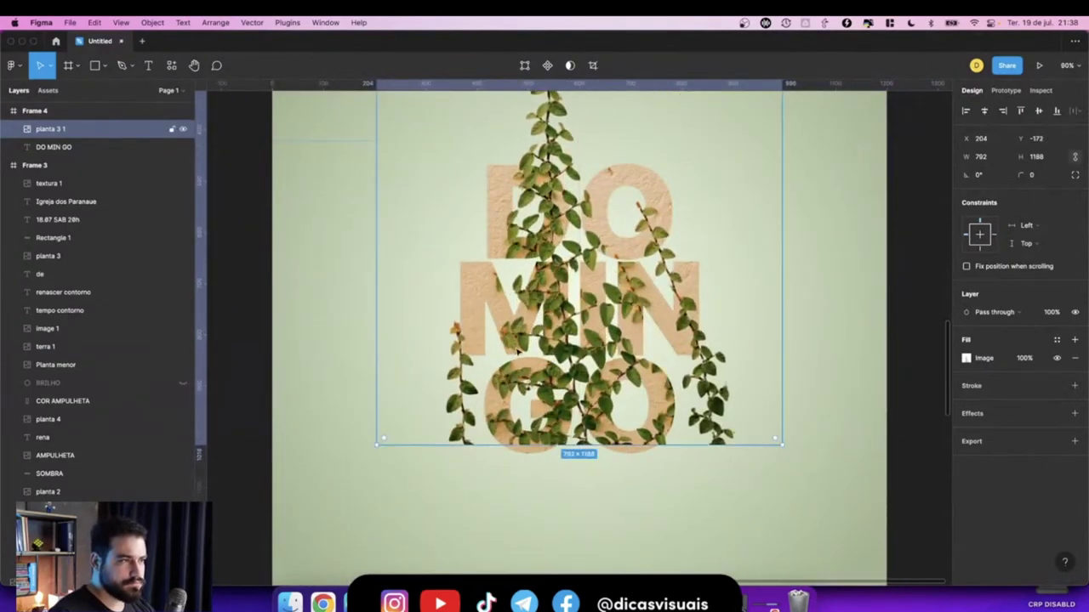
{"action": "scroll", "coordinate": [513, 352], "scroll_direction": "down", "scroll_amount": 1}
{"action": "scroll", "coordinate": [527, 348], "scroll_direction": "up", "scroll_amount": 5}
{"action": "scroll", "coordinate": [529, 348], "scroll_direction": "up", "scroll_amount": 3}
{"action": "scroll", "coordinate": [529, 351], "scroll_direction": "down", "scroll_amount": 5}
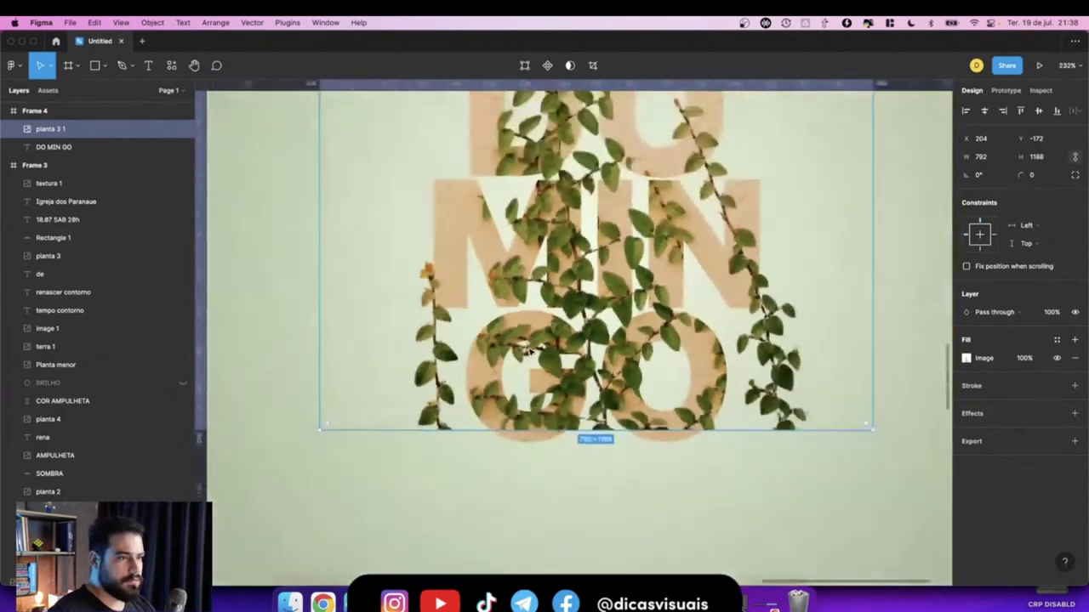
{"action": "scroll", "coordinate": [529, 351], "scroll_direction": "down", "scroll_amount": 3}
{"action": "scroll", "coordinate": [529, 351], "scroll_direction": "down", "scroll_amount": 2}
{"action": "scroll", "coordinate": [528, 351], "scroll_direction": "down", "scroll_amount": 1}
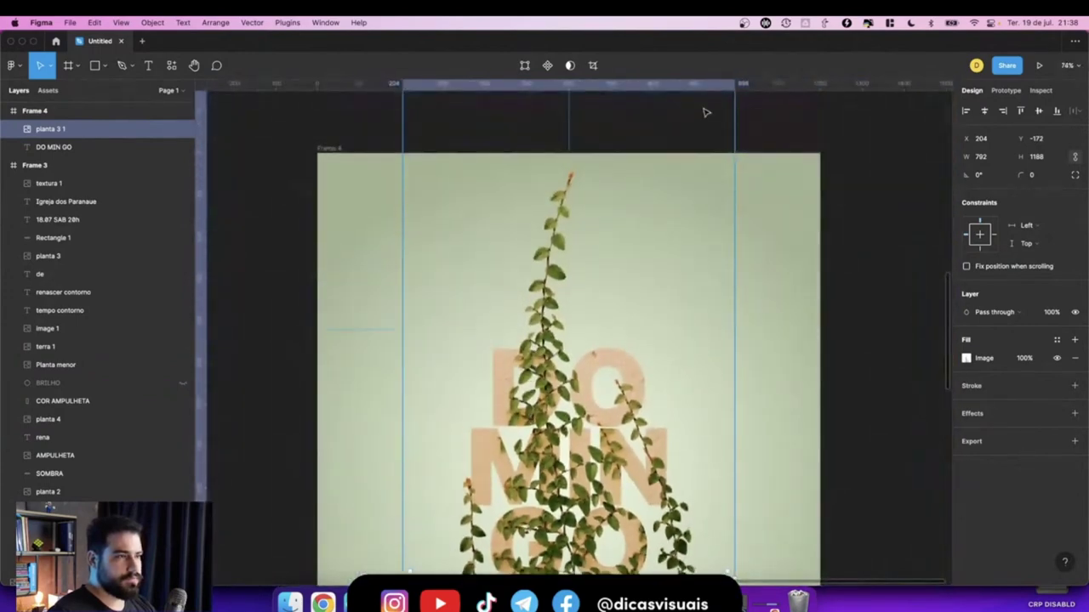
{"action": "scroll", "coordinate": [706, 112], "scroll_direction": "up", "scroll_amount": 2}
{"action": "left_click_drag", "start_coordinate": [734, 125], "coordinate": [674, 220]}
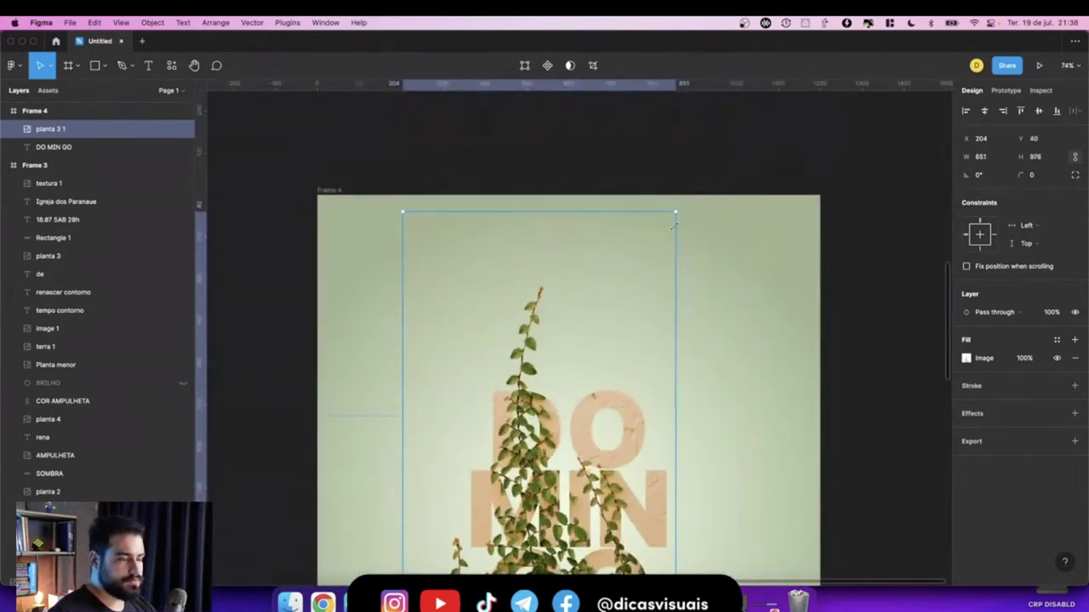
{"action": "scroll", "coordinate": [668, 238], "scroll_direction": "down", "scroll_amount": 5}
{"action": "scroll", "coordinate": [613, 263], "scroll_direction": "down", "scroll_amount": 5}
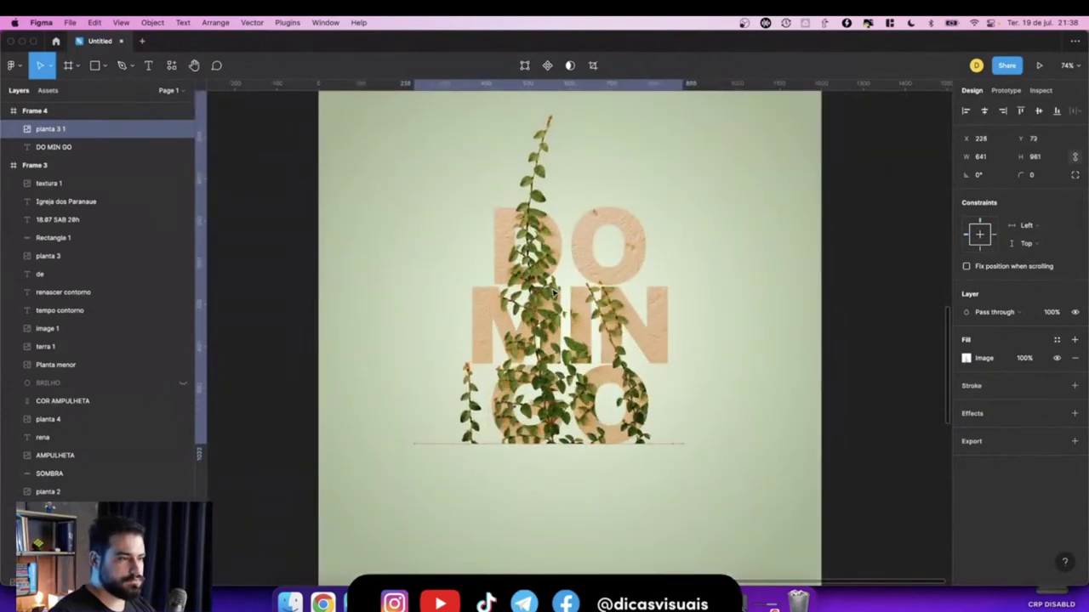
{"action": "scroll", "coordinate": [556, 285], "scroll_direction": "up", "scroll_amount": 3}
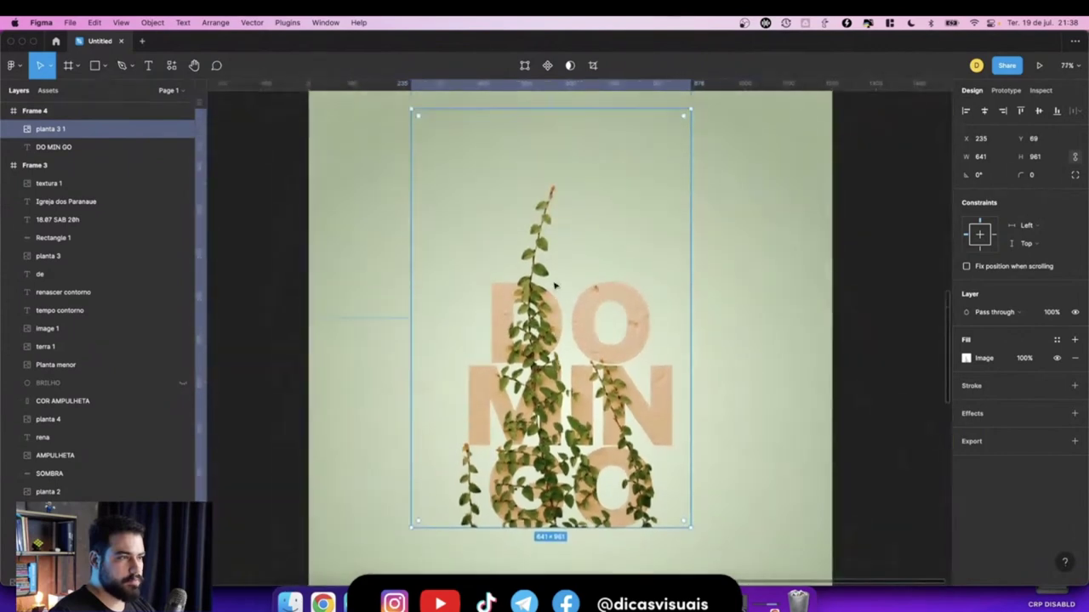
{"action": "scroll", "coordinate": [553, 286], "scroll_direction": "up", "scroll_amount": 2}
{"action": "left_click_drag", "start_coordinate": [691, 165], "coordinate": [717, 127]}
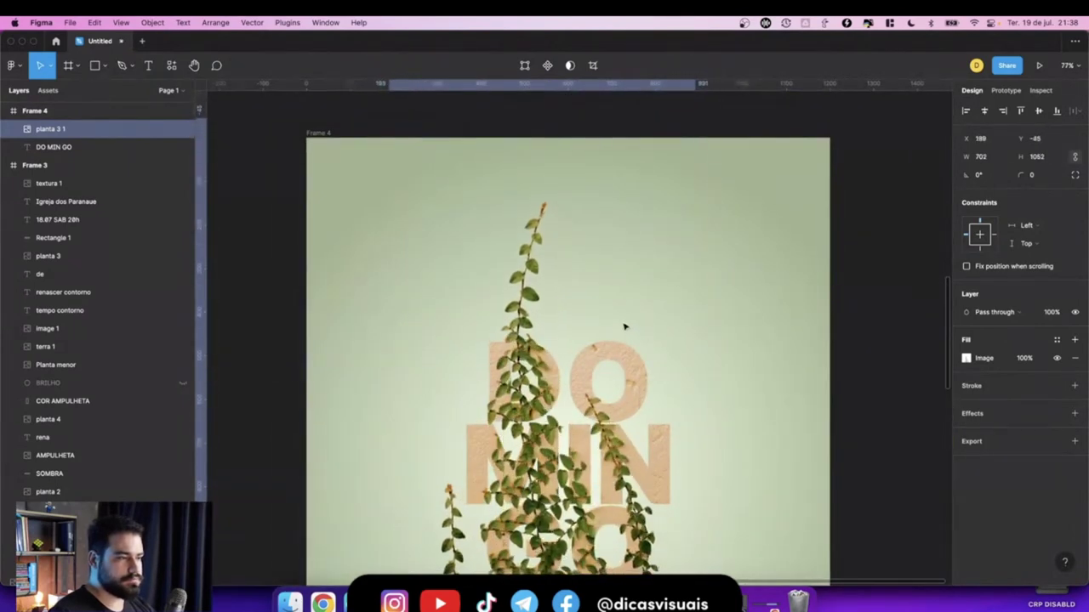
{"action": "scroll", "coordinate": [637, 381], "scroll_direction": "down", "scroll_amount": 2}
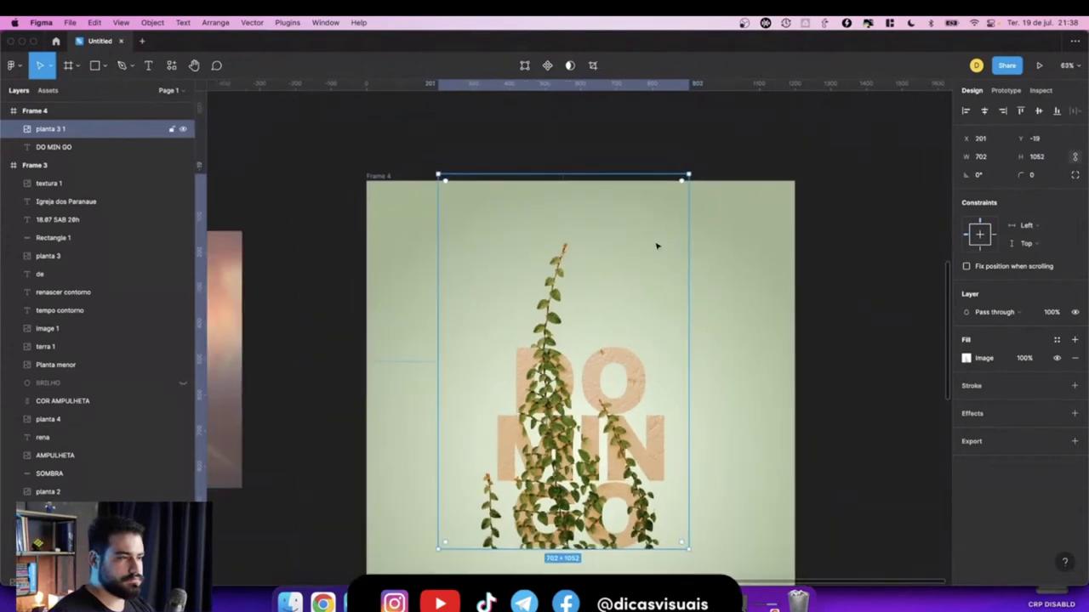
{"action": "left_click_drag", "start_coordinate": [688, 175], "coordinate": [710, 151]}
{"action": "mouse_move", "coordinate": [667, 257]}
{"action": "left_mouse_down"}
{"action": "mouse_move", "coordinate": [689, 343]}
{"action": "mouse_move", "coordinate": [762, 328]}
{"action": "left_mouse_up"}
Nudge the DOMINGO letters' image-fill texture down to meet the top edge, then close the Image panel.
{"action": "left_click", "coordinate": [523, 442]}
{"action": "scroll", "coordinate": [765, 425], "scroll_direction": "down", "scroll_amount": 3}
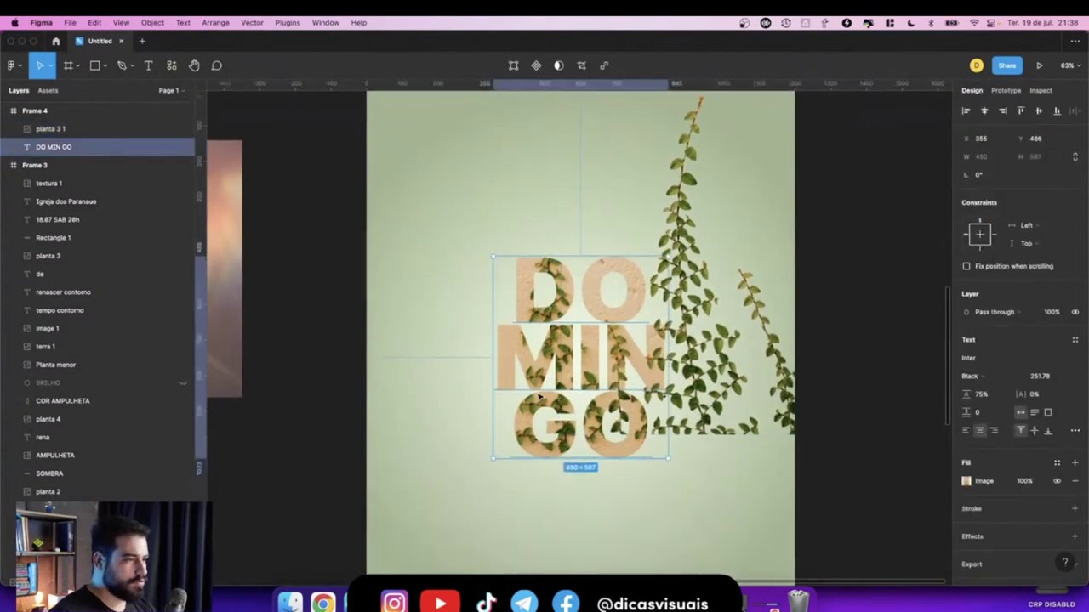
{"action": "left_click", "coordinate": [967, 481]}
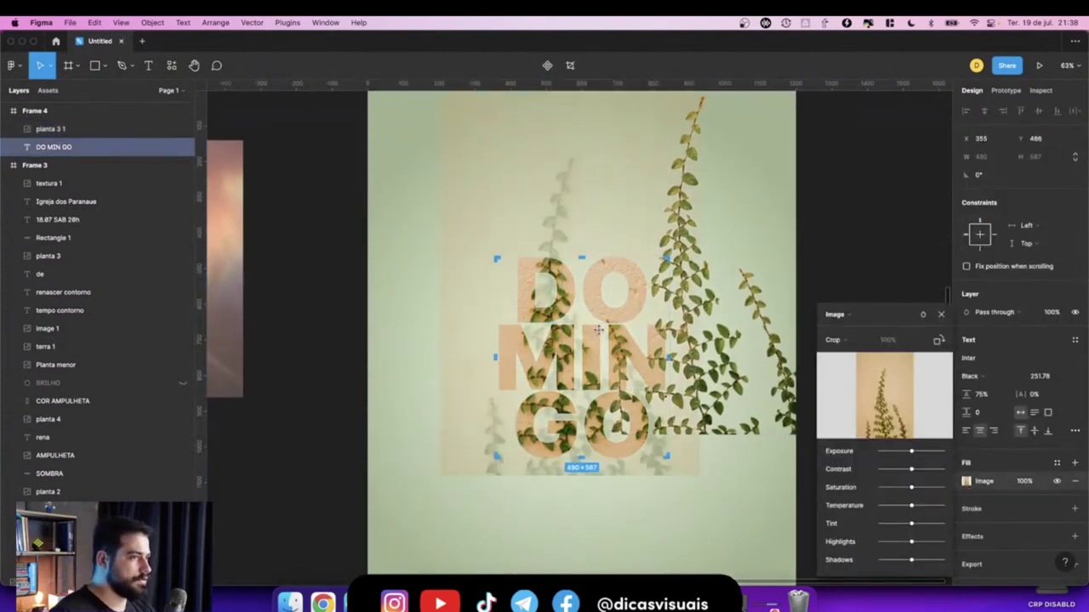
{"action": "scroll", "coordinate": [598, 330], "scroll_direction": "down", "scroll_amount": 3}
{"action": "scroll", "coordinate": [505, 154], "scroll_direction": "up", "scroll_amount": 3}
{"action": "scroll", "coordinate": [505, 155], "scroll_direction": "up", "scroll_amount": 3}
{"action": "left_click_drag", "start_coordinate": [497, 188], "coordinate": [497, 201]}
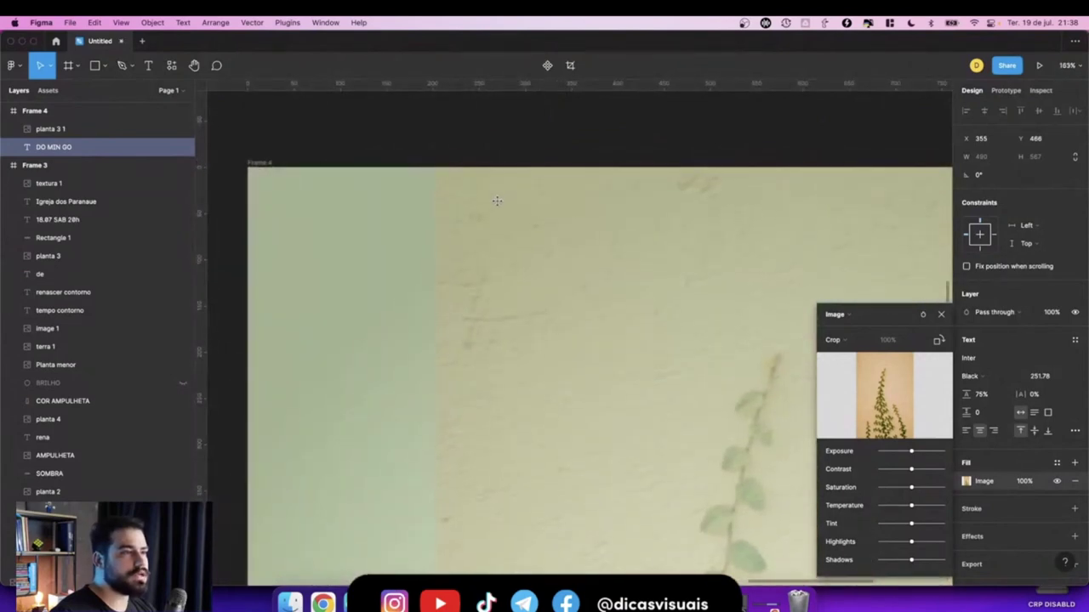
{"action": "scroll", "coordinate": [497, 200], "scroll_direction": "down", "scroll_amount": 5}
{"action": "scroll", "coordinate": [497, 200], "scroll_direction": "down", "scroll_amount": 5}
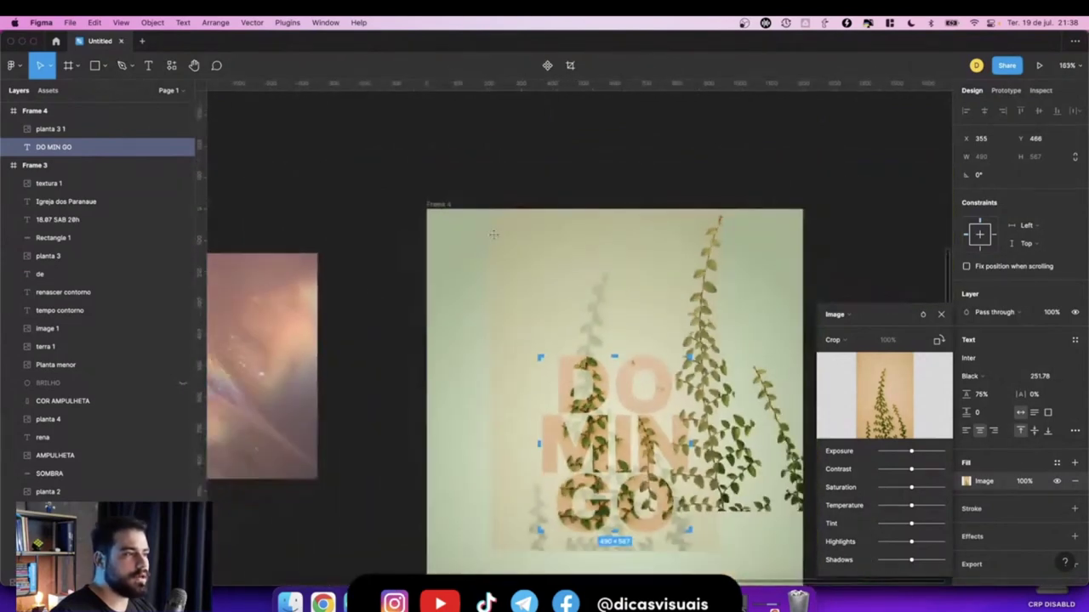
{"action": "key", "text": "Escape"}
{"action": "left_click", "coordinate": [620, 304]}
Centre the planta 3 1 vine photo over DOMINGO and size it by its corners.
{"action": "mouse_move", "coordinate": [547, 292]}
{"action": "left_mouse_down"}
{"action": "mouse_move", "coordinate": [494, 260]}
{"action": "mouse_move", "coordinate": [497, 289]}
{"action": "left_mouse_up"}
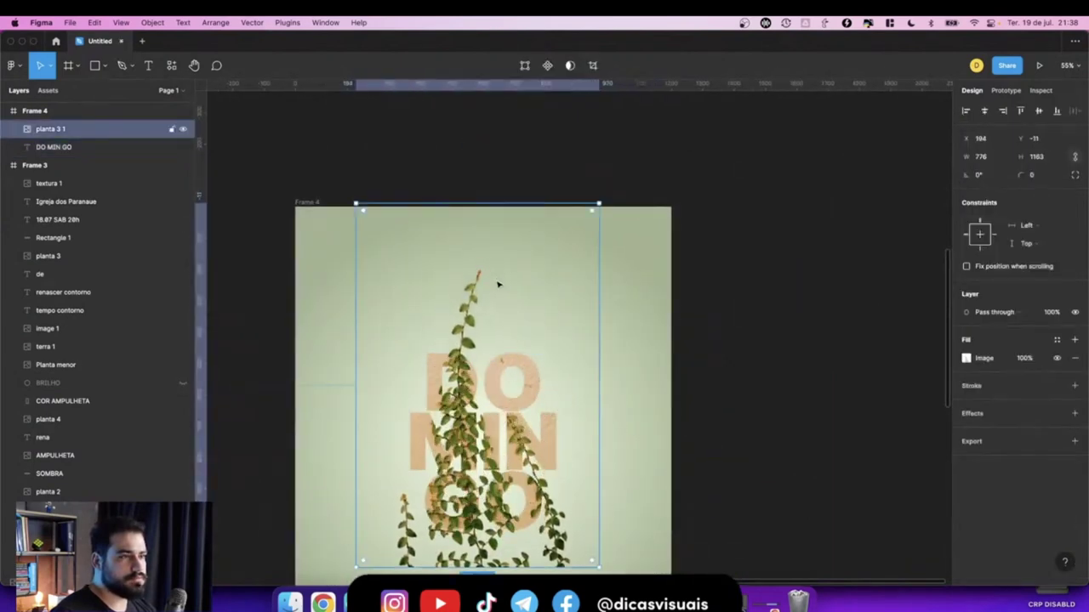
{"action": "scroll", "coordinate": [497, 290], "scroll_direction": "down", "scroll_amount": 2}
{"action": "scroll", "coordinate": [496, 289], "scroll_direction": "down", "scroll_amount": 2}
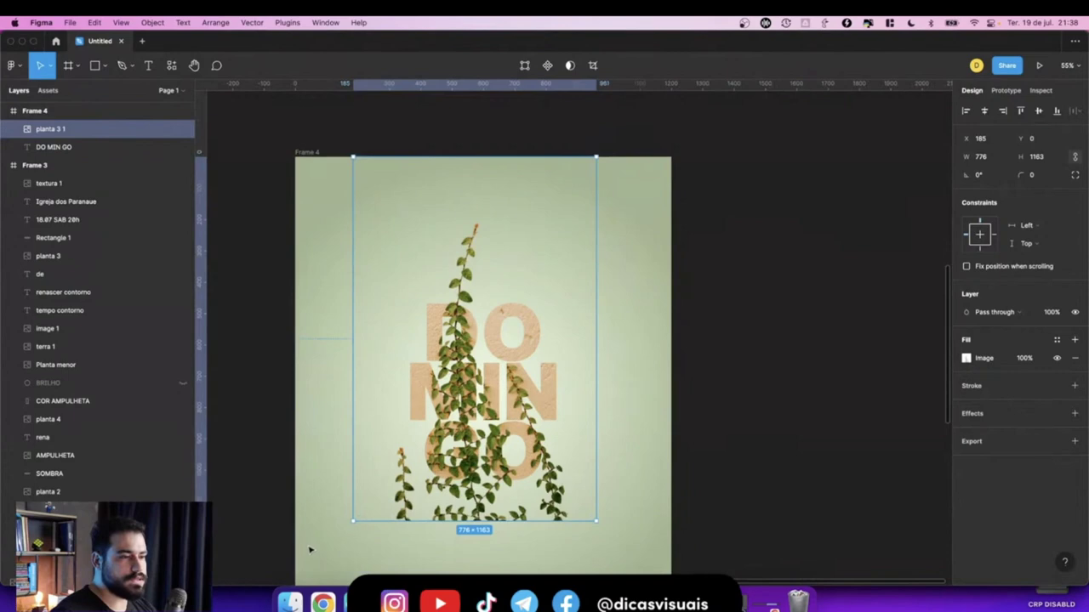
{"action": "left_click_drag", "start_coordinate": [352, 520], "coordinate": [386, 473]}
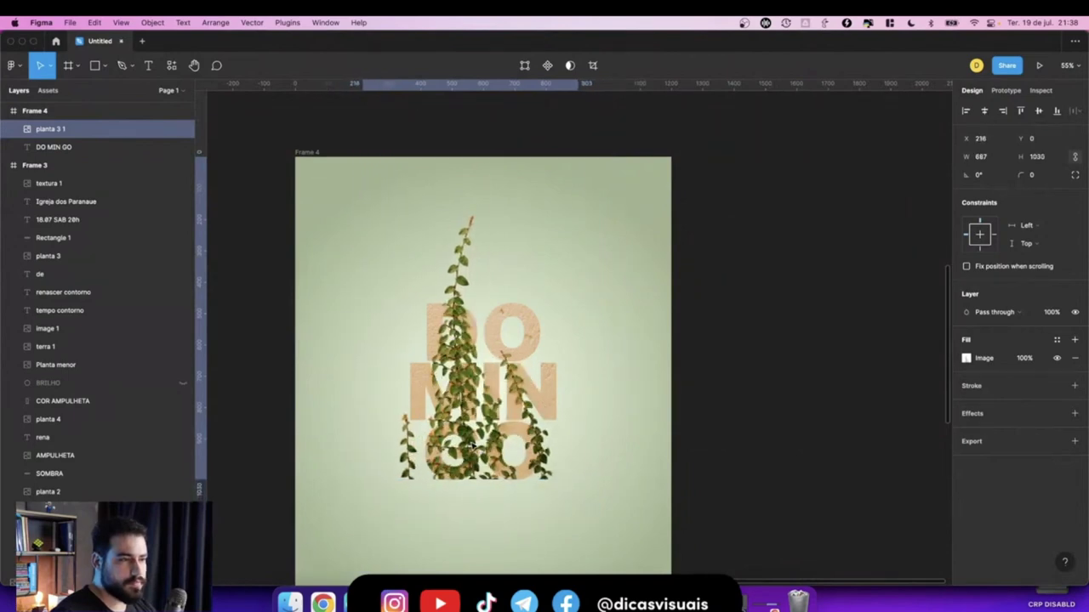
{"action": "mouse_move", "coordinate": [582, 483]}
{"action": "left_mouse_down"}
{"action": "mouse_move", "coordinate": [587, 494]}
{"action": "mouse_move", "coordinate": [554, 467]}
{"action": "left_mouse_up"}
{"action": "scroll", "coordinate": [510, 446], "scroll_direction": "left", "scroll_amount": 3}
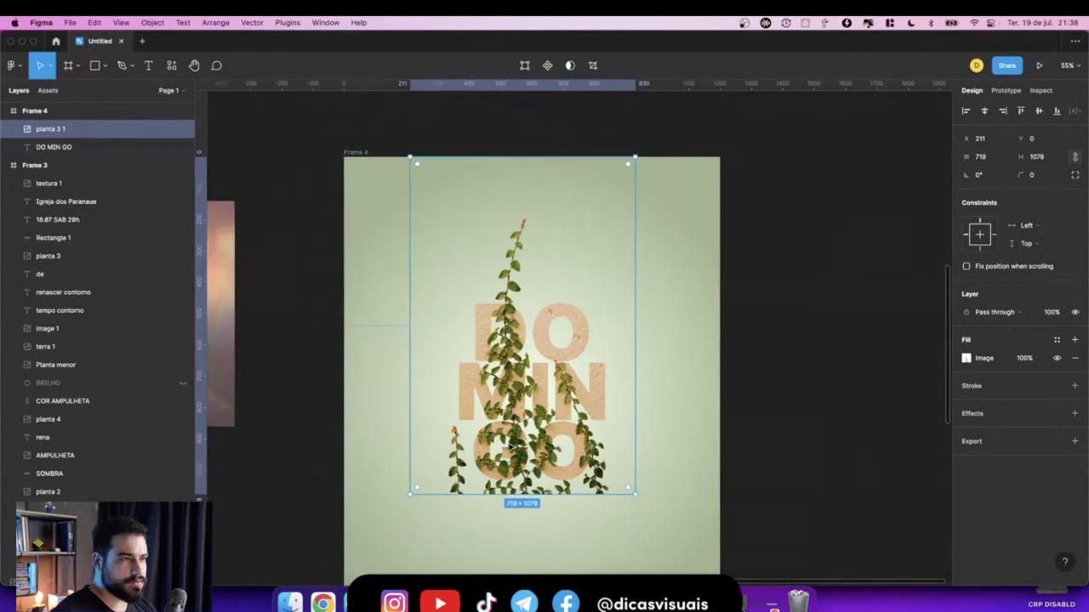
{"action": "scroll", "coordinate": [511, 445], "scroll_direction": "left", "scroll_amount": 2}
{"action": "left_click_drag", "start_coordinate": [652, 496], "coordinate": [656, 499]}
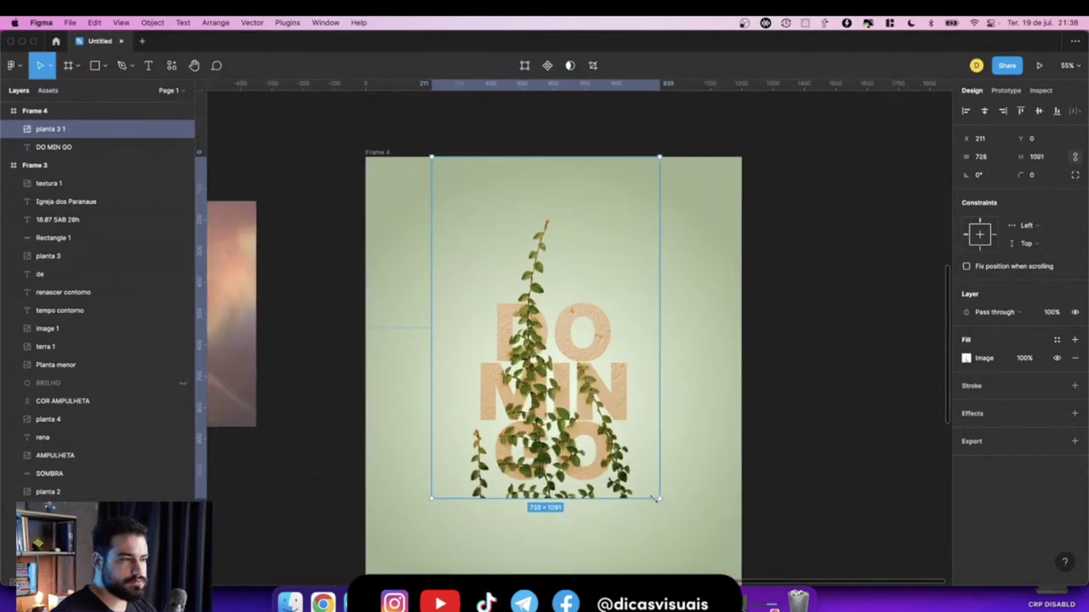
{"action": "left_click_drag", "start_coordinate": [656, 500], "coordinate": [658, 496]}
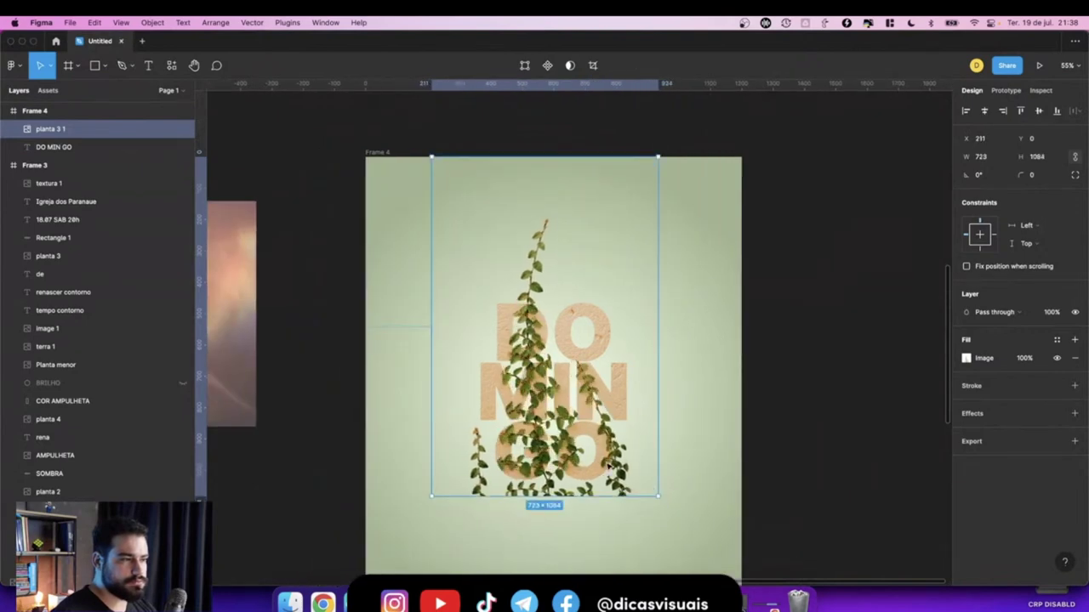
{"action": "mouse_move", "coordinate": [653, 497]}
{"action": "left_mouse_down"}
{"action": "mouse_move", "coordinate": [628, 475]}
{"action": "mouse_move", "coordinate": [655, 500]}
{"action": "left_mouse_up"}
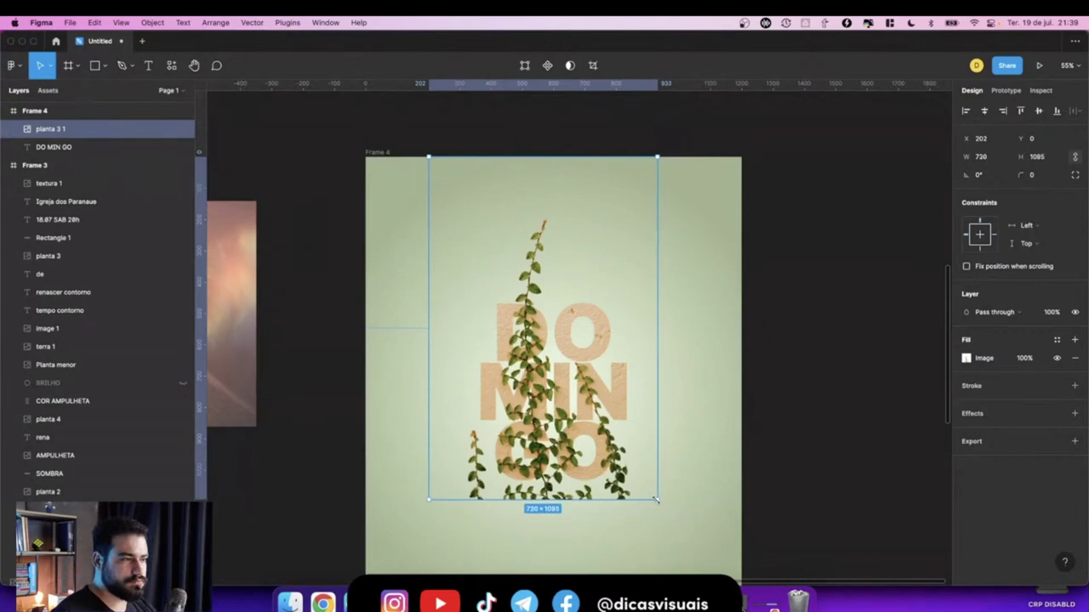
Try shortening the vine from its bottom edge, then undo to keep 730×1095.
{"action": "scroll", "coordinate": [600, 447], "scroll_direction": "up", "scroll_amount": 5}
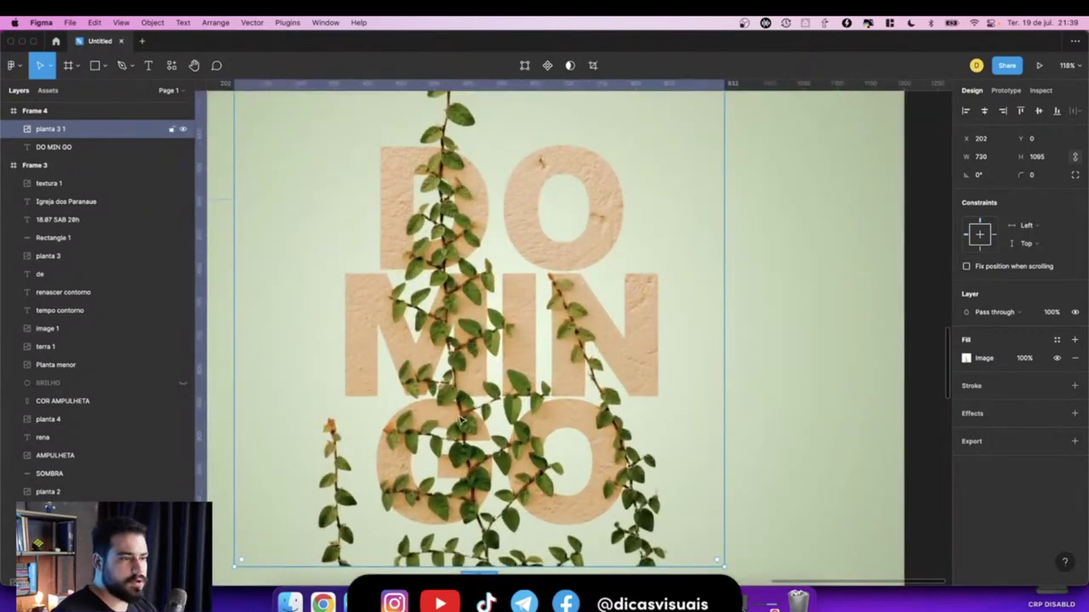
{"action": "scroll", "coordinate": [460, 421], "scroll_direction": "down", "scroll_amount": 2}
{"action": "left_click_drag", "start_coordinate": [466, 534], "coordinate": [470, 426]}
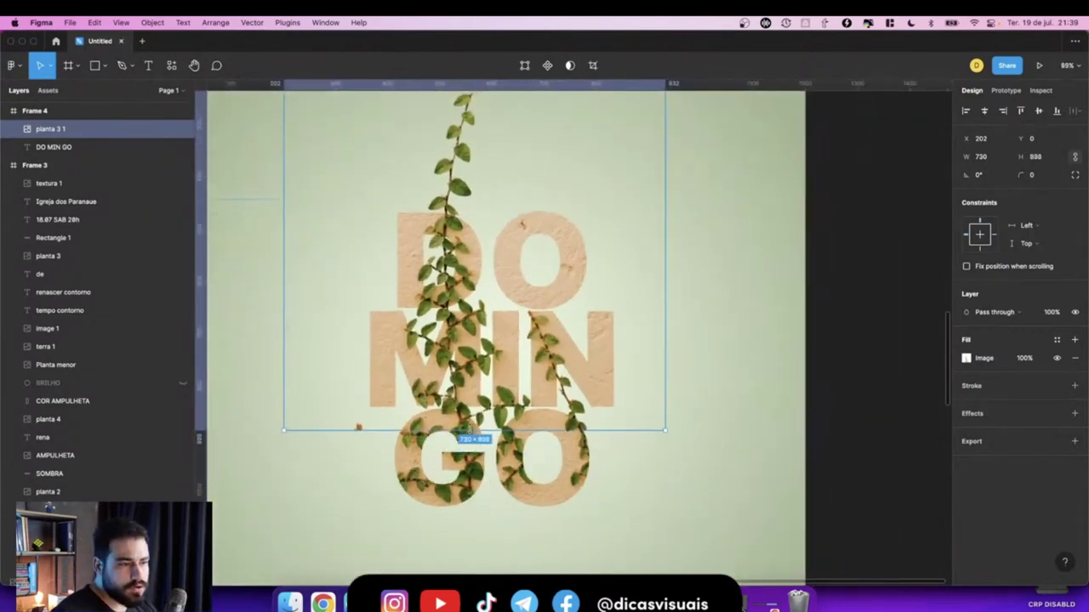
{"action": "scroll", "coordinate": [470, 427], "scroll_direction": "down", "scroll_amount": 2}
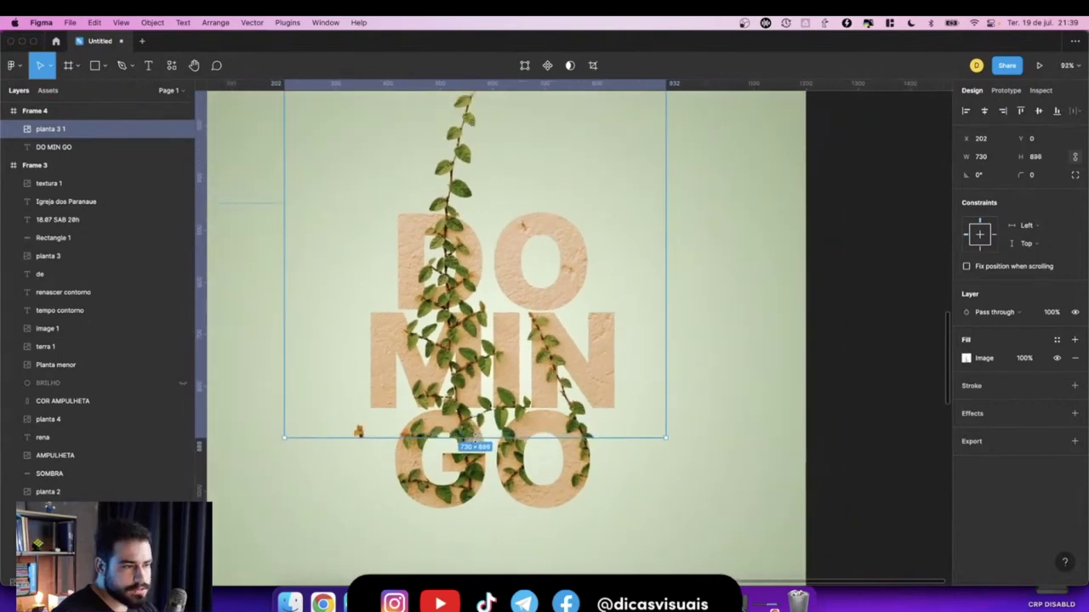
{"action": "left_click_drag", "start_coordinate": [470, 426], "coordinate": [510, 397]}
{"action": "scroll", "coordinate": [497, 431], "scroll_direction": "up", "scroll_amount": 3}
{"action": "scroll", "coordinate": [497, 430], "scroll_direction": "up", "scroll_amount": 1}
{"action": "key", "text": "super+z"}
{"action": "key", "text": "super+z"}
{"action": "scroll", "coordinate": [526, 419], "scroll_direction": "down", "scroll_amount": 3}
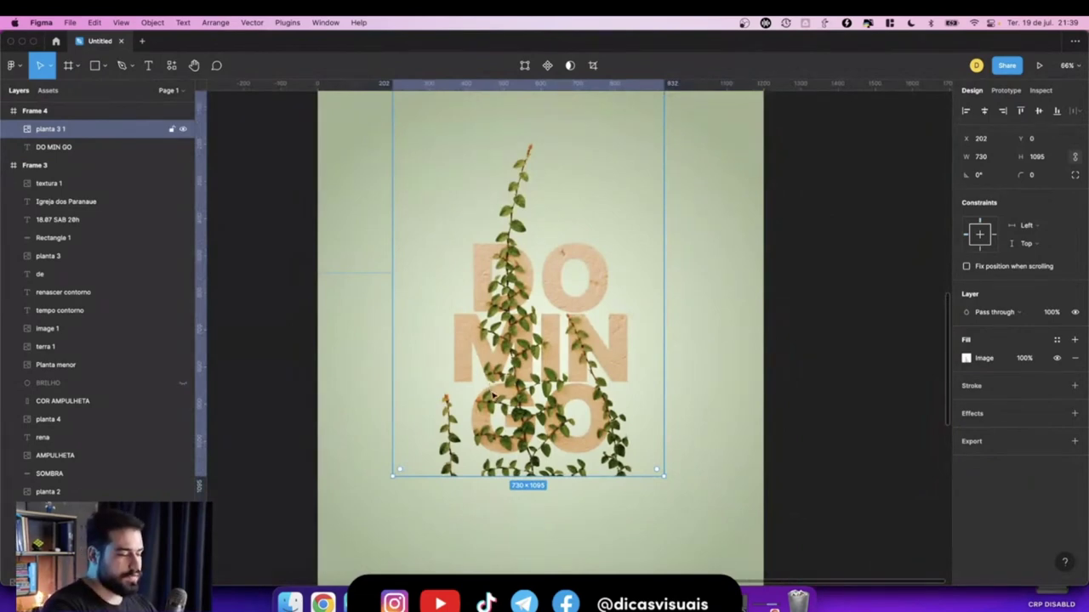
Draw a freeform Pen outline over the vine where it crosses MIN and GO.
{"action": "key", "text": "p"}
{"action": "scroll", "coordinate": [502, 404], "scroll_direction": "down", "scroll_amount": 2}
{"action": "scroll", "coordinate": [510, 409], "scroll_direction": "up", "scroll_amount": 3}
{"action": "scroll", "coordinate": [544, 433], "scroll_direction": "up", "scroll_amount": 2}
{"action": "scroll", "coordinate": [576, 457], "scroll_direction": "up", "scroll_amount": 3}
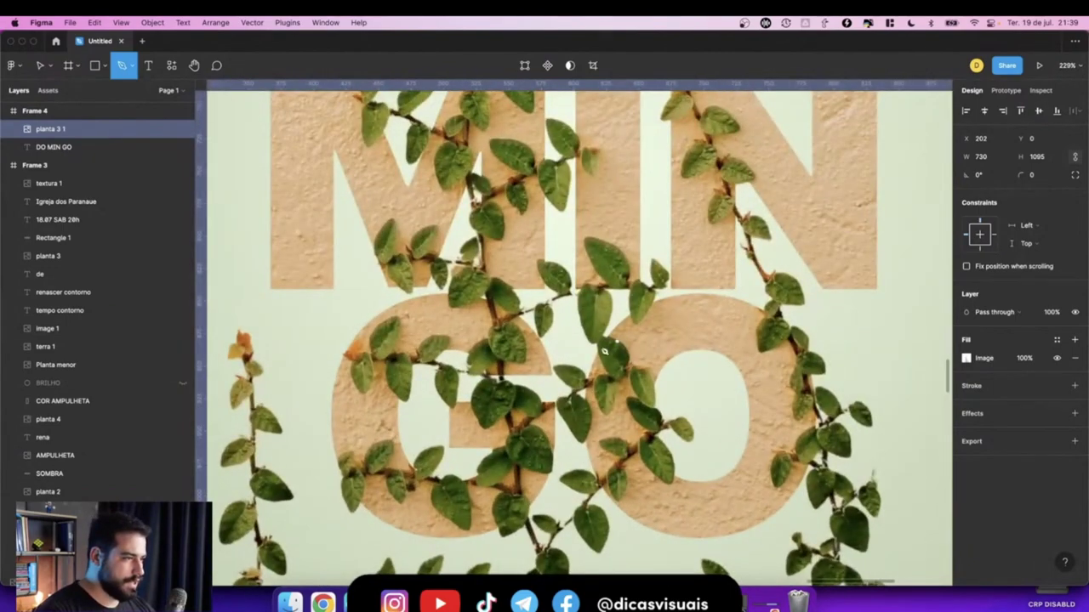
{"action": "scroll", "coordinate": [584, 361], "scroll_direction": "down", "scroll_amount": 2}
{"action": "scroll", "coordinate": [468, 321], "scroll_direction": "down", "scroll_amount": 1}
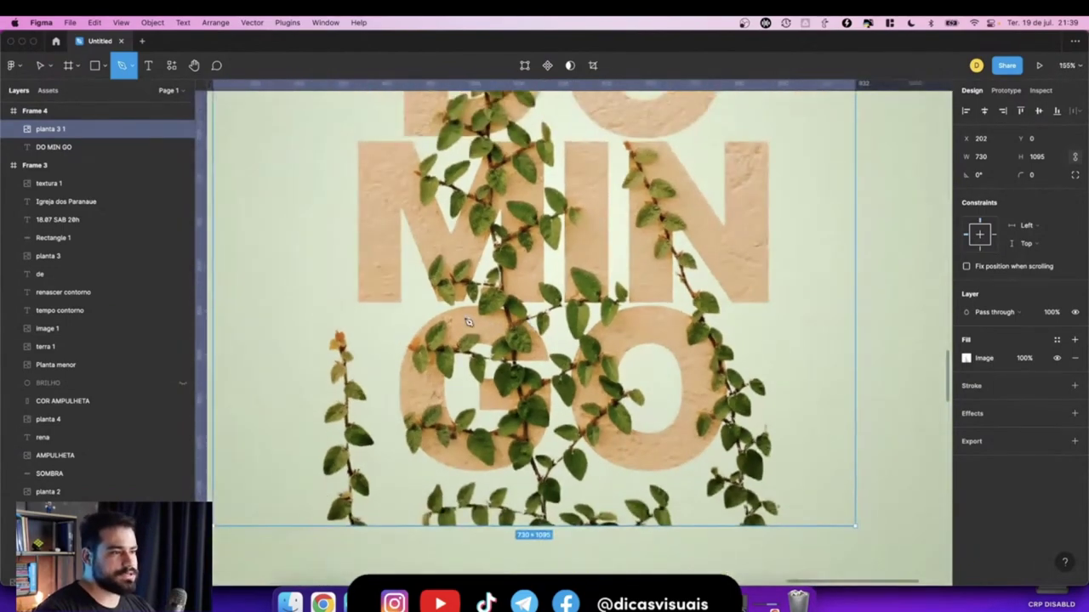
{"action": "left_click", "coordinate": [470, 315]}
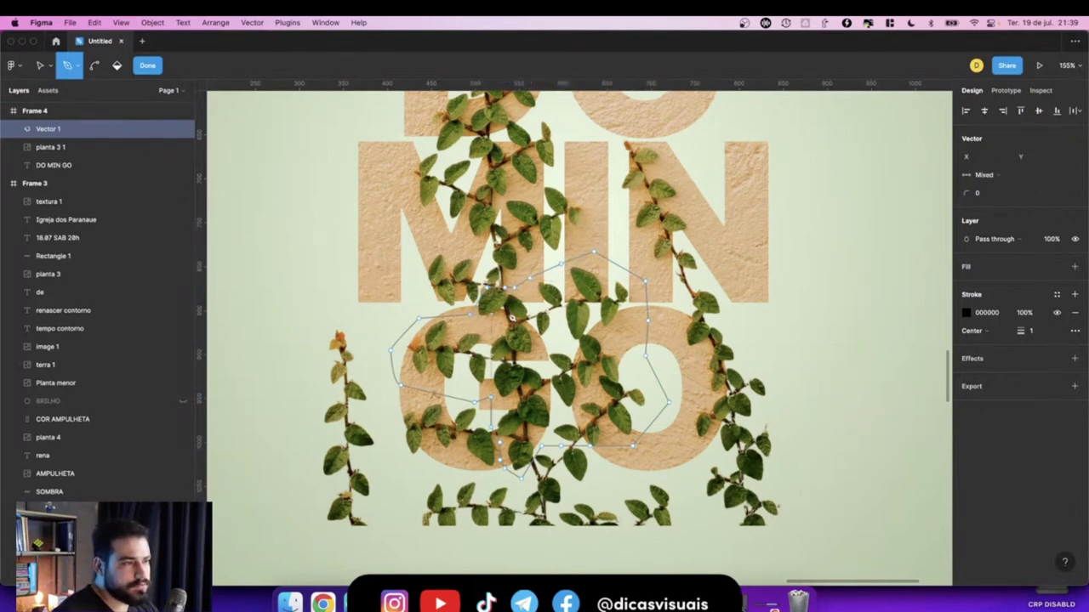
Give the outline a solid black fill and name the layer mascara.
{"action": "key", "text": "v"}
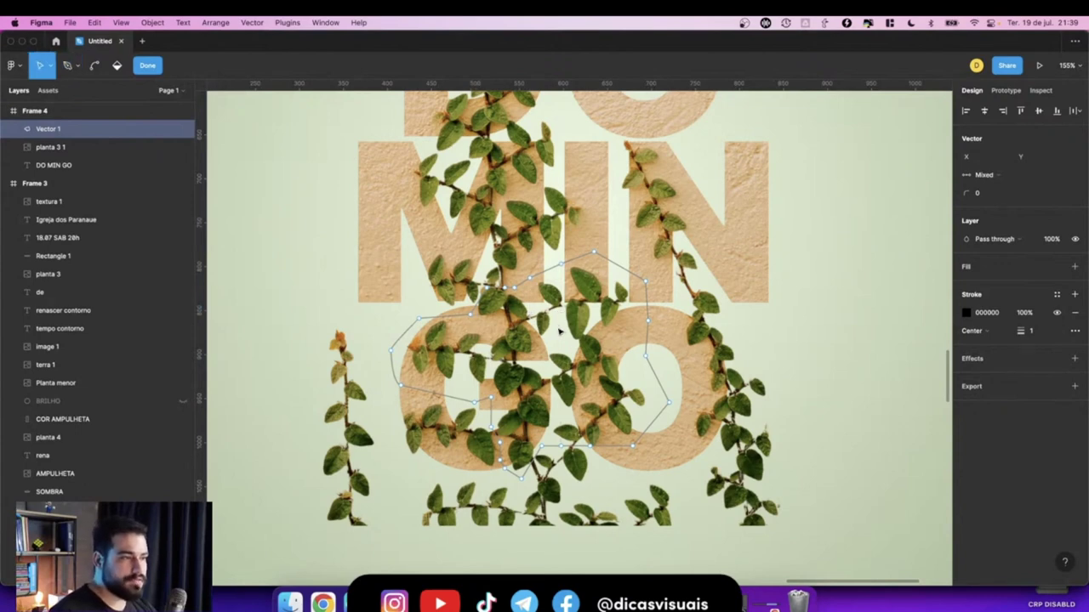
{"action": "key", "text": "shift+x"}
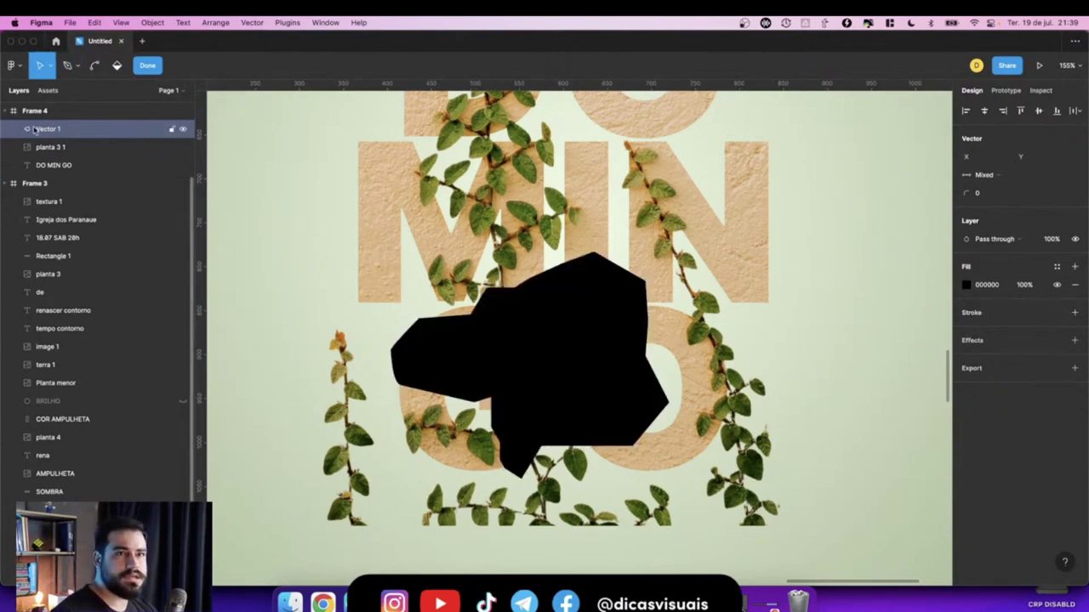
{"action": "double_click", "coordinate": [42, 129]}
{"action": "type", "text": "masca"}
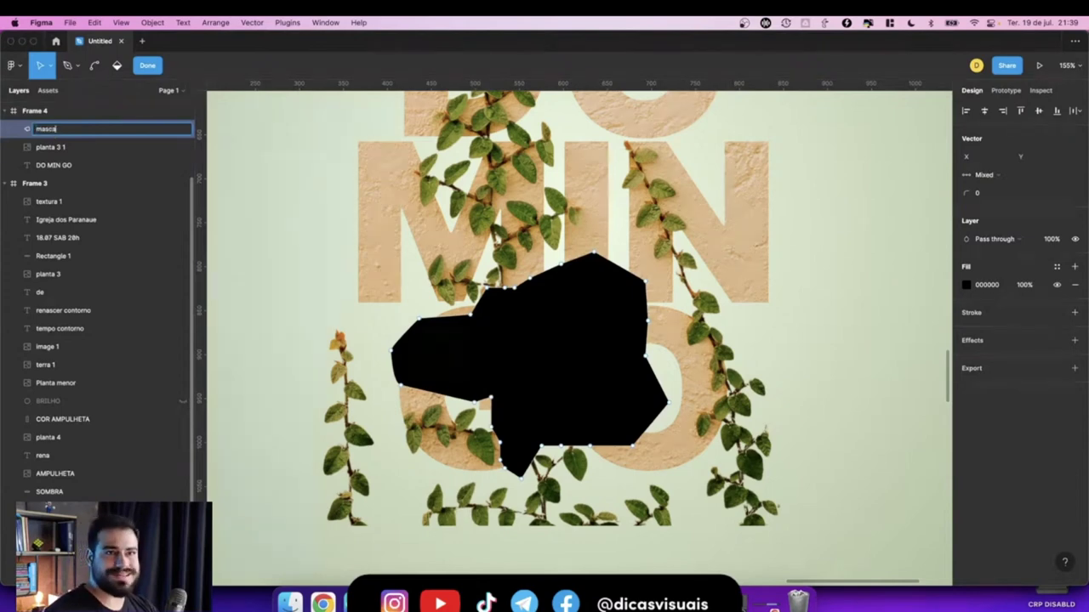
{"action": "type", "text": "ra"}
{"action": "key", "text": "Return"}
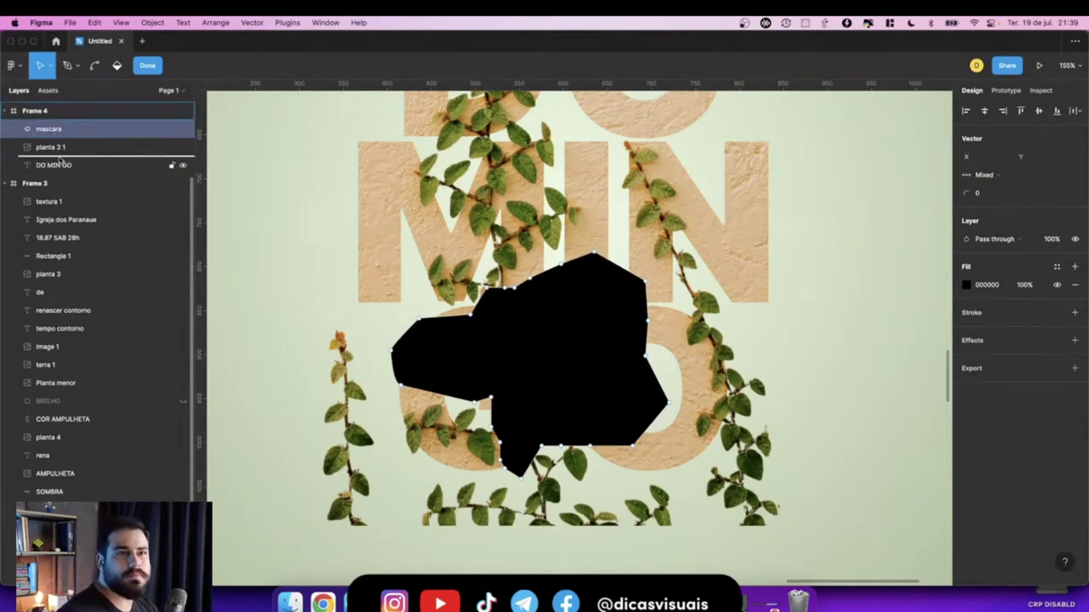
Place mascara below planta 3 1, use it as the vine's mask, and enter point editing.
{"action": "left_click_drag", "start_coordinate": [59, 132], "coordinate": [59, 154]}
{"action": "left_click", "coordinate": [51, 129], "text": "shift"}
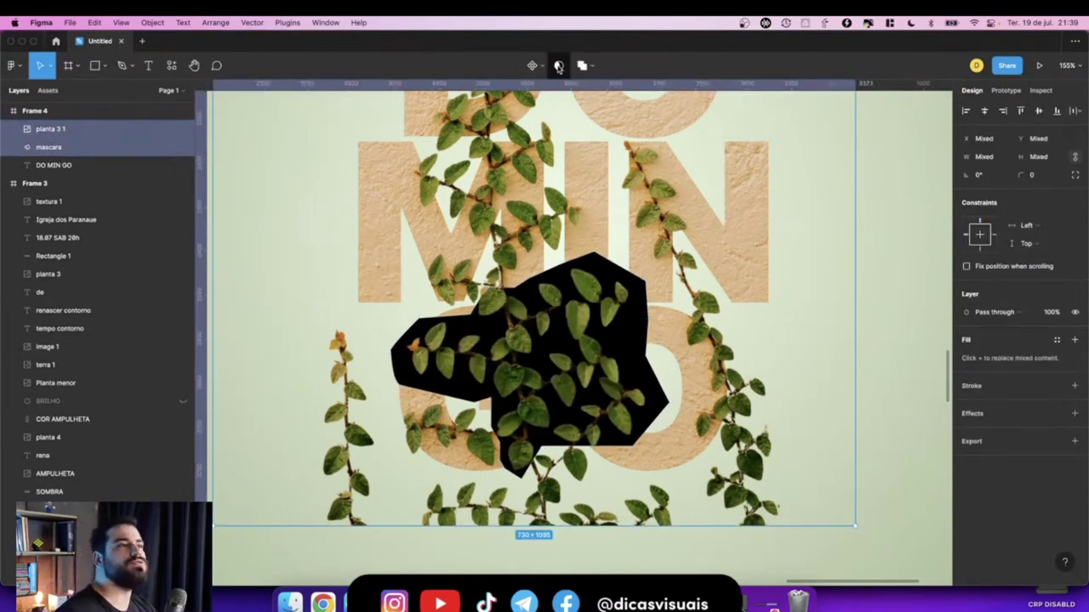
{"action": "left_click", "coordinate": [558, 66]}
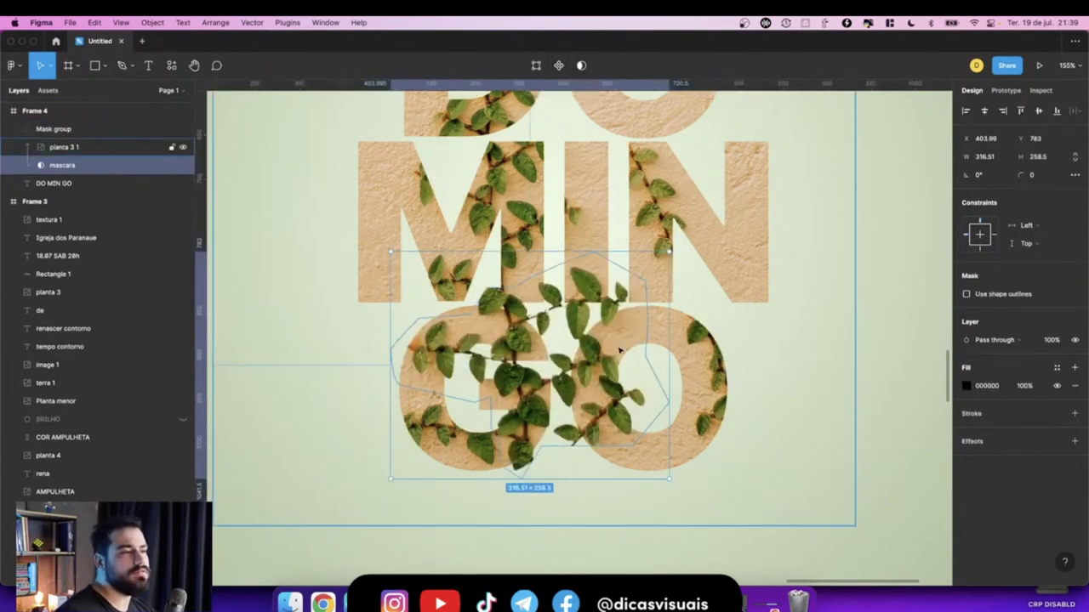
{"action": "scroll", "coordinate": [598, 357], "scroll_direction": "up", "scroll_amount": 5, "text": "ctrl"}
{"action": "scroll", "coordinate": [595, 408], "scroll_direction": "up", "scroll_amount": 3, "text": "ctrl"}
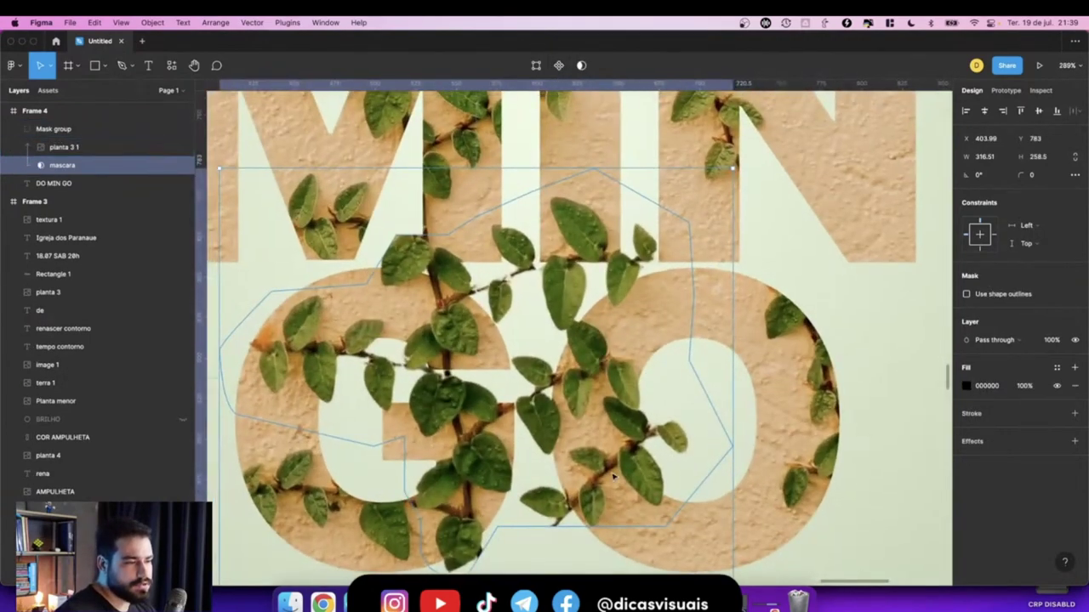
{"action": "scroll", "coordinate": [590, 502], "scroll_direction": "down", "scroll_amount": 2, "text": "ctrl"}
{"action": "scroll", "coordinate": [590, 499], "scroll_direction": "down", "scroll_amount": 3}
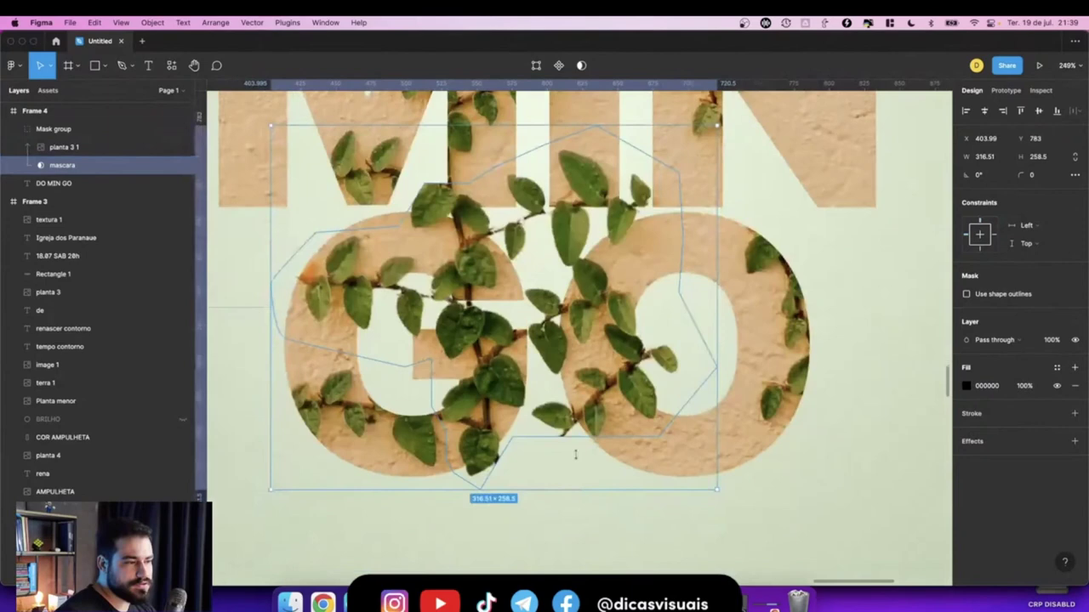
{"action": "left_click", "coordinate": [536, 66]}
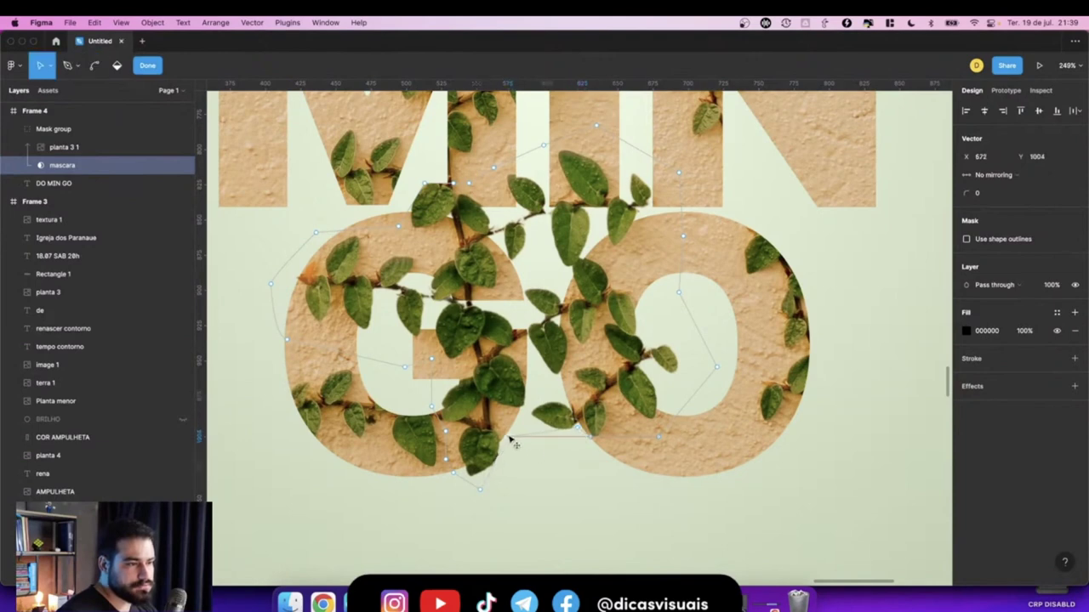
Reselect the mascara mask and widen its outline to reveal more vine leaves through MIN.
{"action": "scroll", "coordinate": [510, 439], "scroll_direction": "down", "scroll_amount": 2}
{"action": "scroll", "coordinate": [507, 435], "scroll_direction": "down", "scroll_amount": 2}
{"action": "scroll", "coordinate": [497, 428], "scroll_direction": "down", "scroll_amount": 2}
{"action": "scroll", "coordinate": [488, 419], "scroll_direction": "down", "scroll_amount": 2}
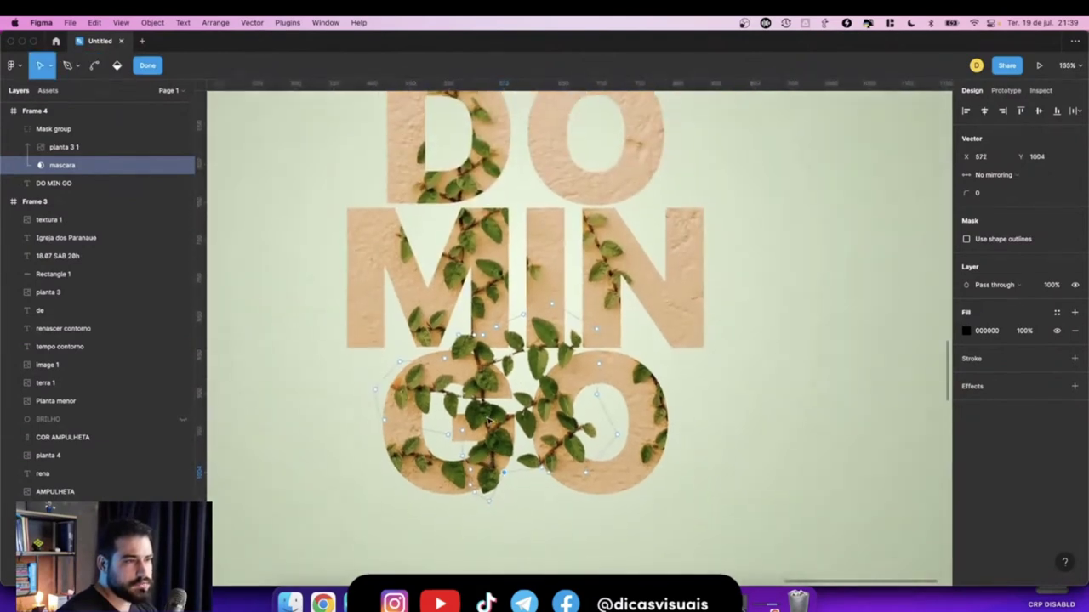
{"action": "scroll", "coordinate": [477, 400], "scroll_direction": "up", "scroll_amount": 2}
{"action": "scroll", "coordinate": [459, 366], "scroll_direction": "up", "scroll_amount": 3}
{"action": "scroll", "coordinate": [438, 323], "scroll_direction": "up", "scroll_amount": 2}
{"action": "scroll", "coordinate": [421, 285], "scroll_direction": "up", "scroll_amount": 3}
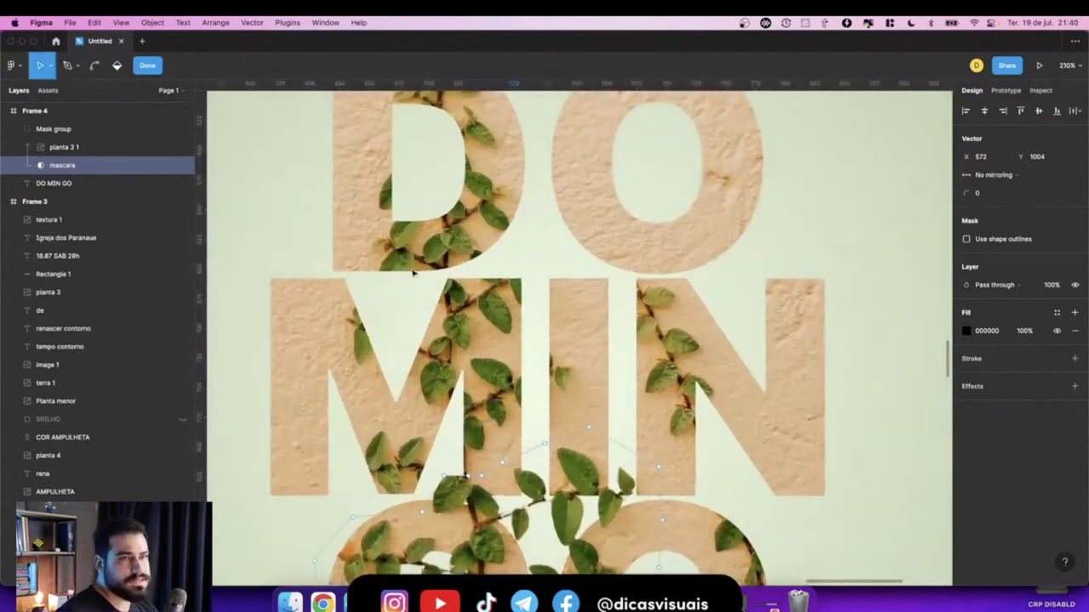
{"action": "scroll", "coordinate": [414, 273], "scroll_direction": "down", "scroll_amount": 3}
{"action": "scroll", "coordinate": [414, 272], "scroll_direction": "down", "scroll_amount": 3}
{"action": "left_click", "coordinate": [61, 167]}
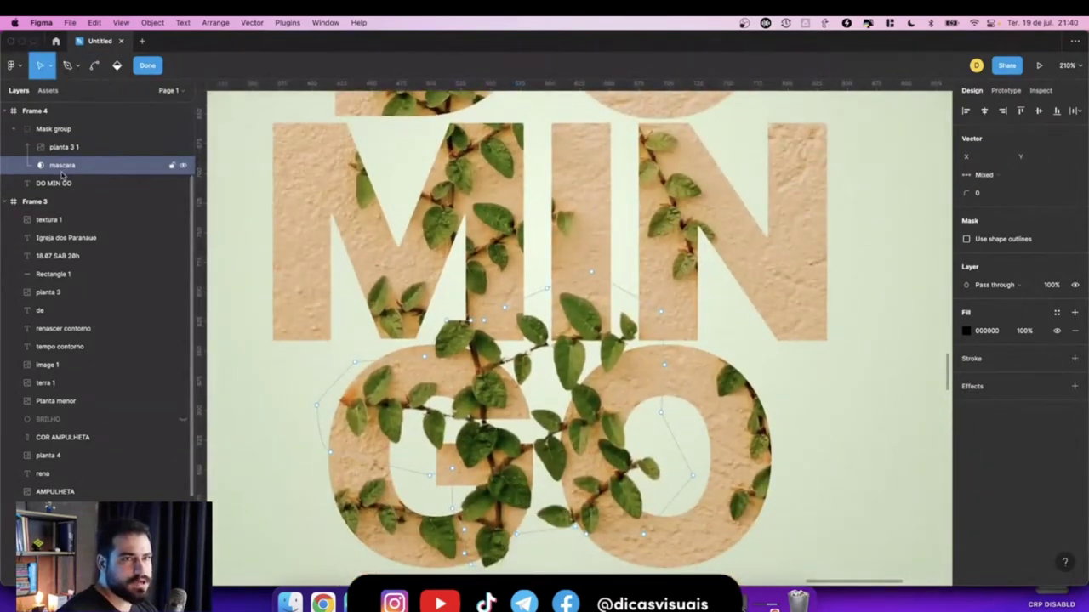
{"action": "left_click", "coordinate": [68, 166]}
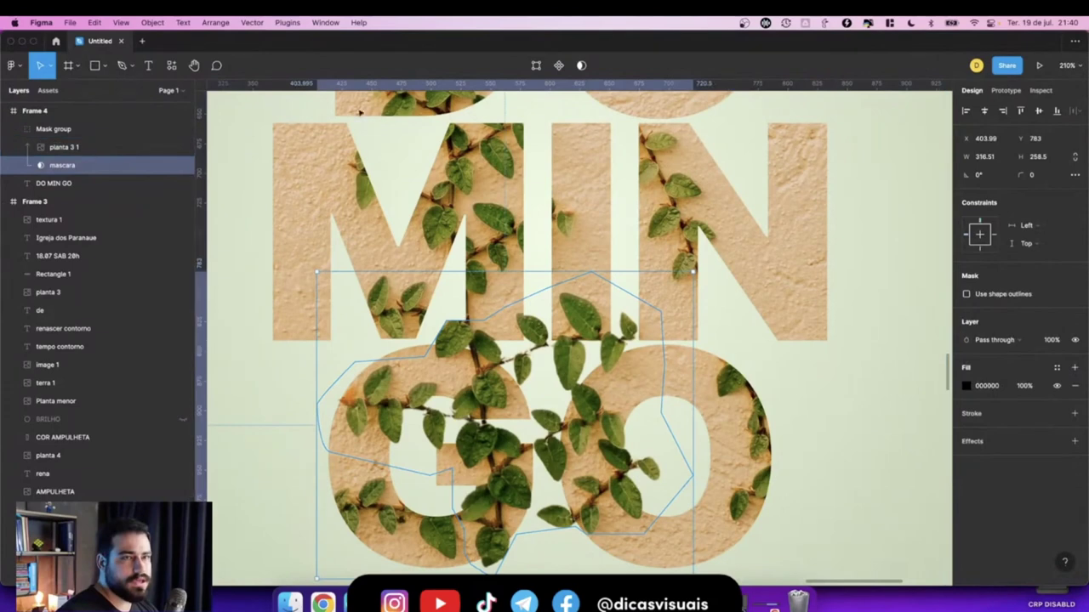
{"action": "left_click", "coordinate": [535, 66]}
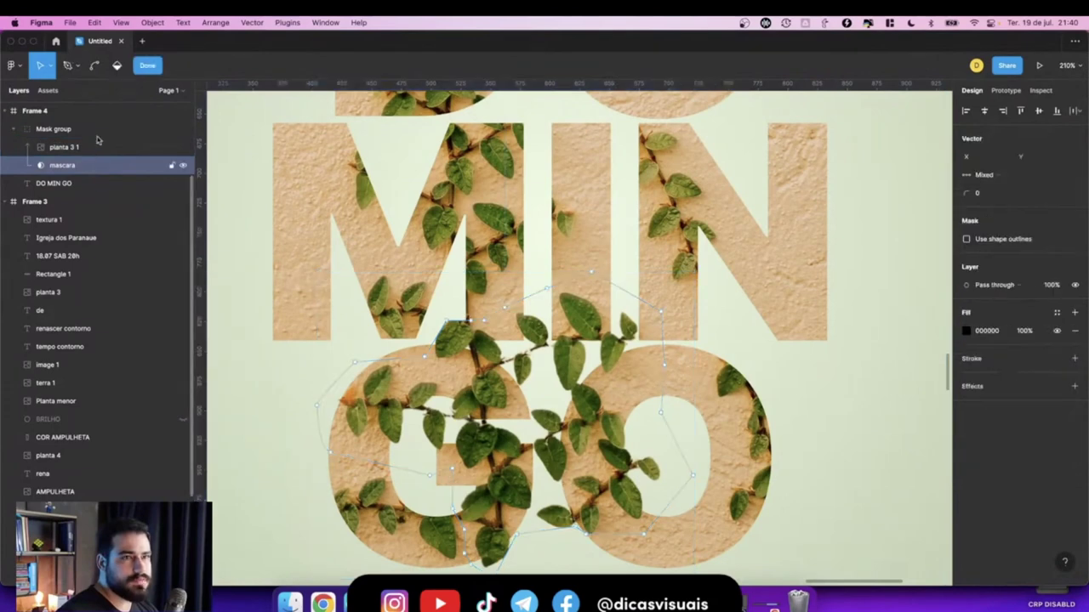
{"action": "left_click", "coordinate": [68, 68]}
{"action": "scroll", "coordinate": [595, 340], "scroll_direction": "up", "scroll_amount": 4}
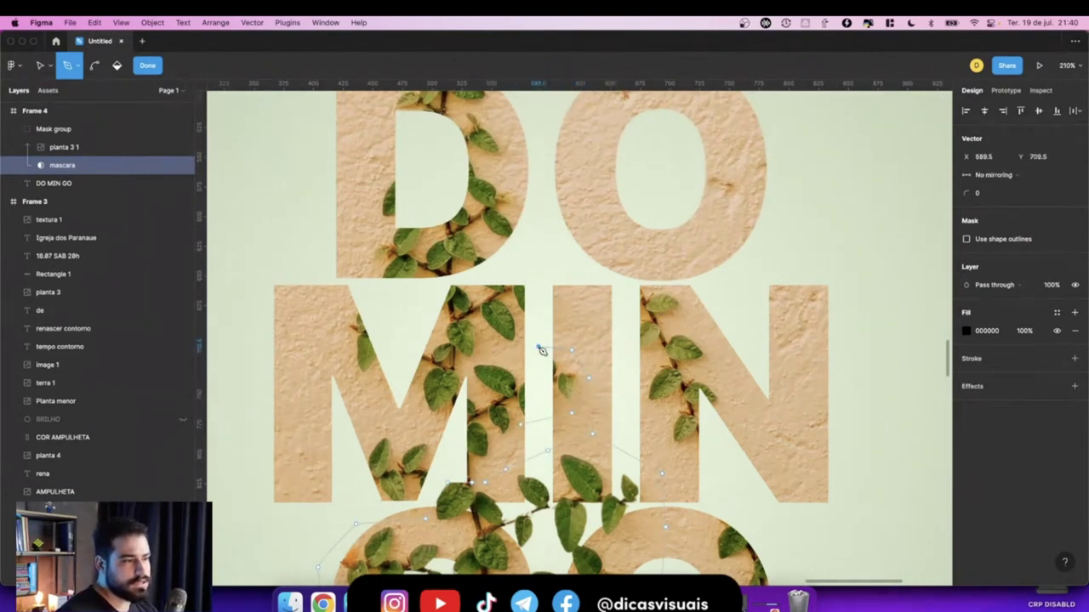
{"action": "left_click_drag", "start_coordinate": [524, 430], "coordinate": [531, 430]}
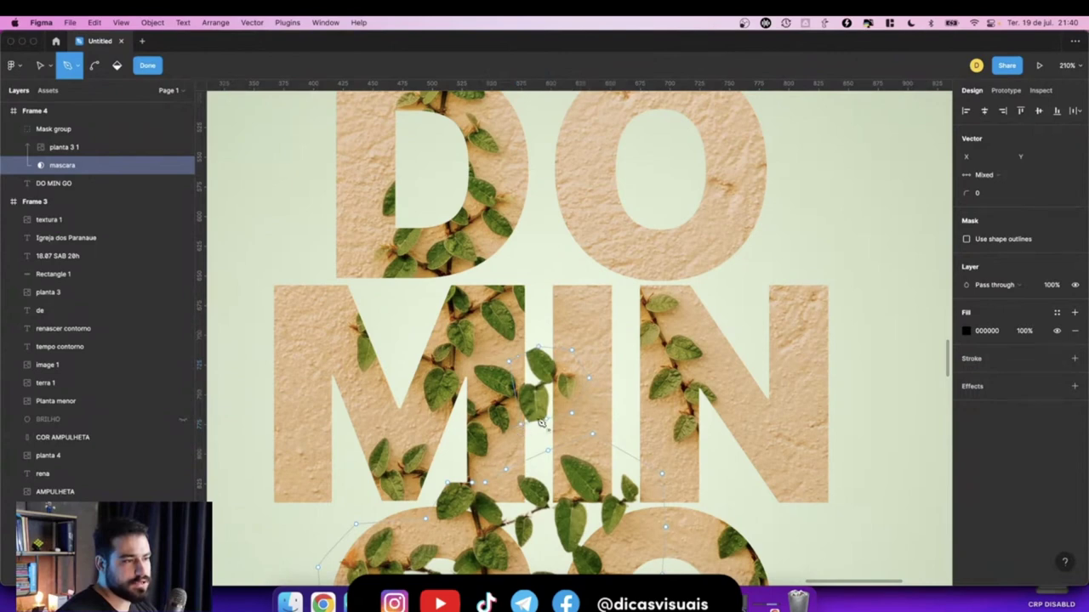
{"action": "scroll", "coordinate": [541, 432], "scroll_direction": "up", "scroll_amount": 1}
Select several existing points along the mascara mask outline.
{"action": "key", "text": "v"}
{"action": "left_click", "coordinate": [558, 432]}
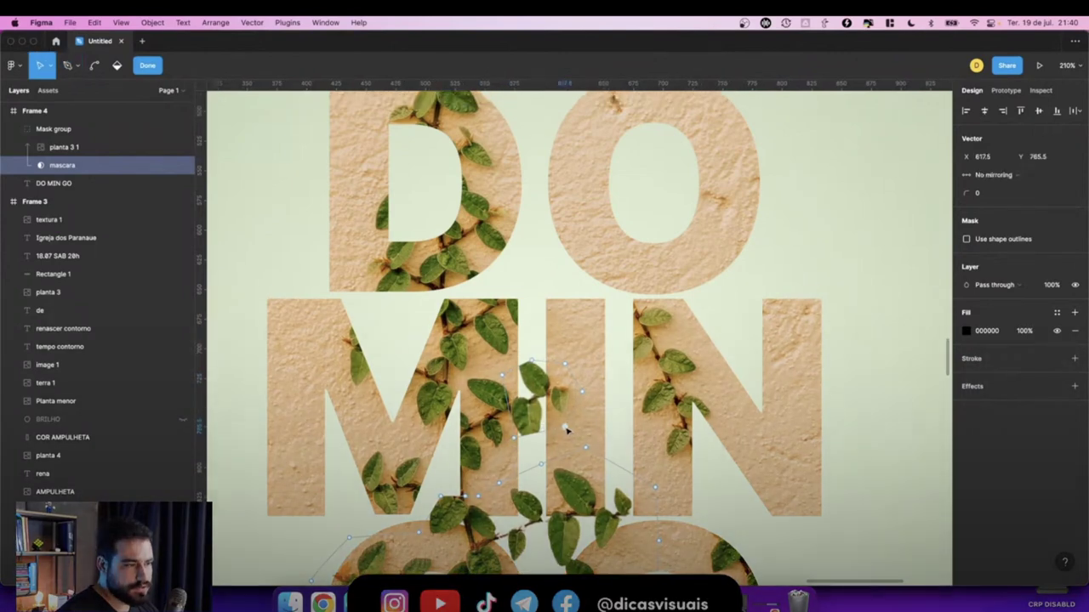
{"action": "left_click", "coordinate": [533, 367]}
{"action": "scroll", "coordinate": [533, 368], "scroll_direction": "down", "scroll_amount": 1}
{"action": "left_click", "coordinate": [518, 347]}
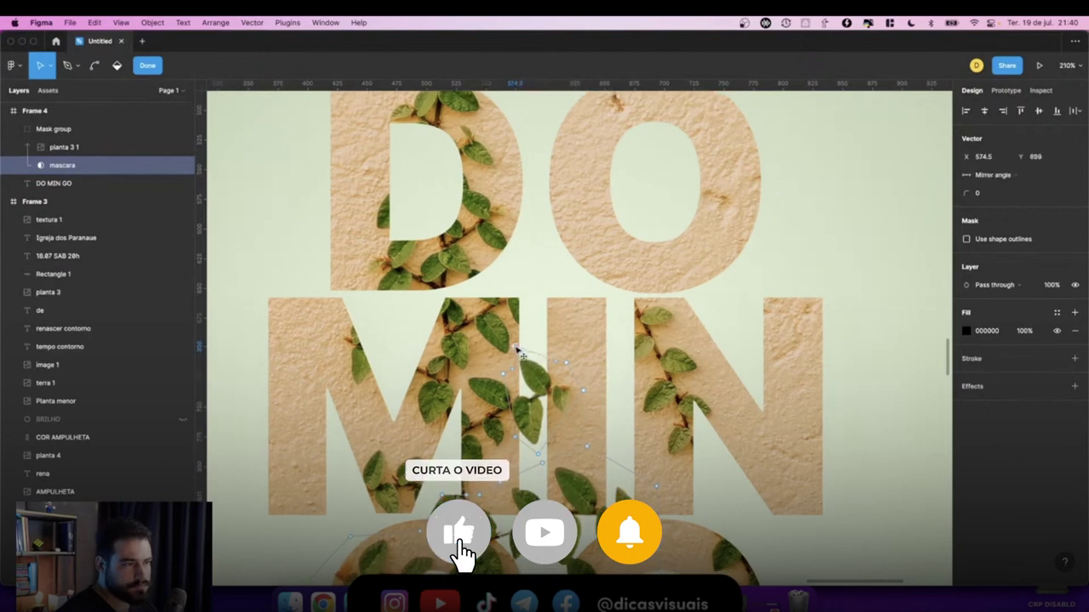
{"action": "scroll", "coordinate": [528, 357], "scroll_direction": "up", "scroll_amount": 3}
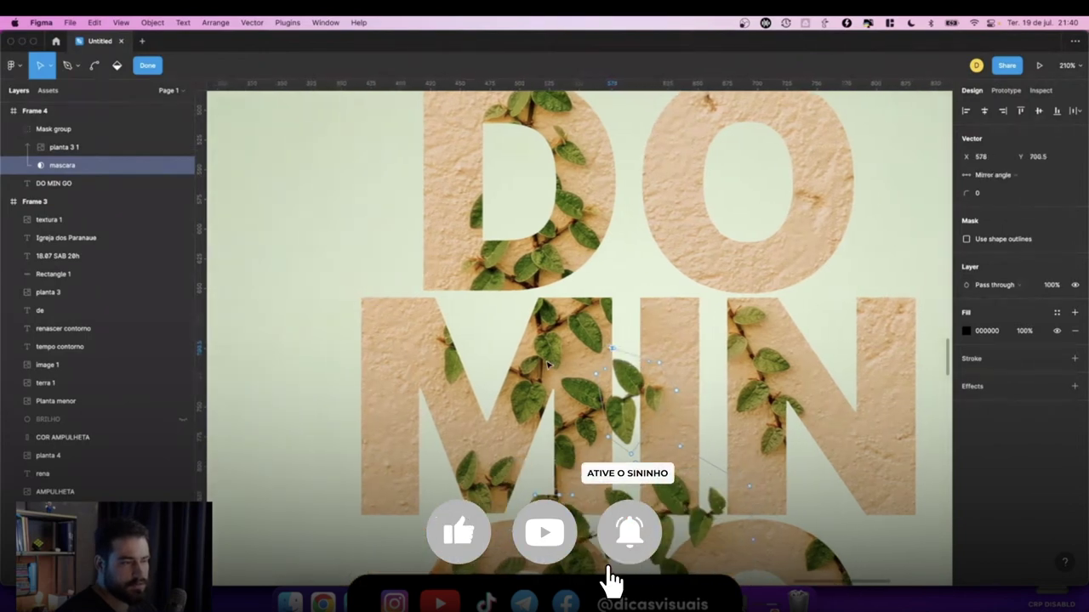
{"action": "scroll", "coordinate": [547, 364], "scroll_direction": "up", "scroll_amount": 1}
{"action": "scroll", "coordinate": [547, 364], "scroll_direction": "up", "scroll_amount": 2}
Add a new closed mask outline rising from the D upward.
{"action": "key", "text": "p"}
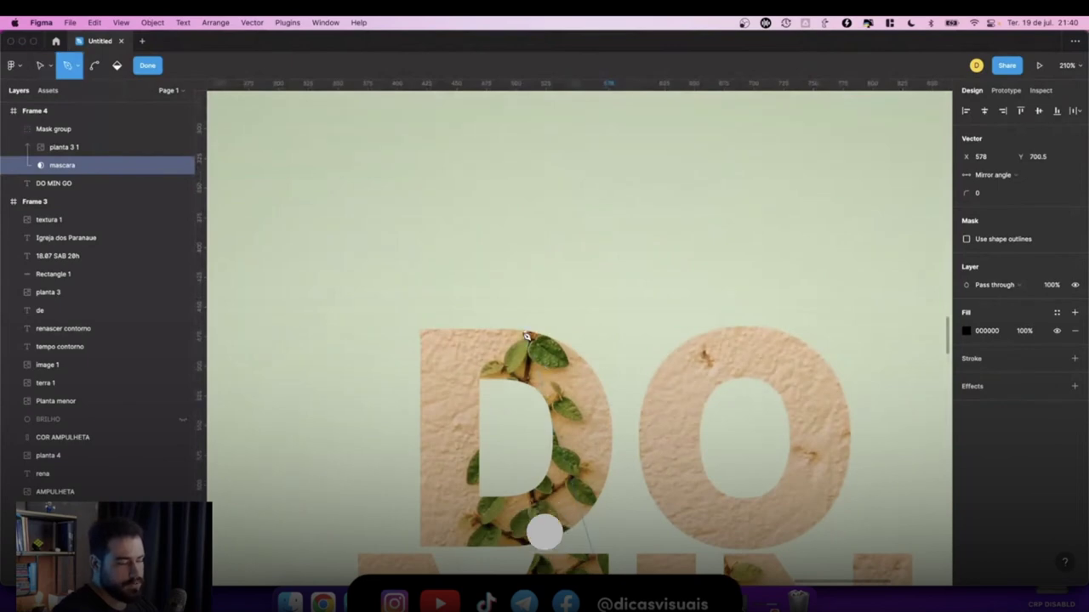
{"action": "left_click", "coordinate": [528, 352]}
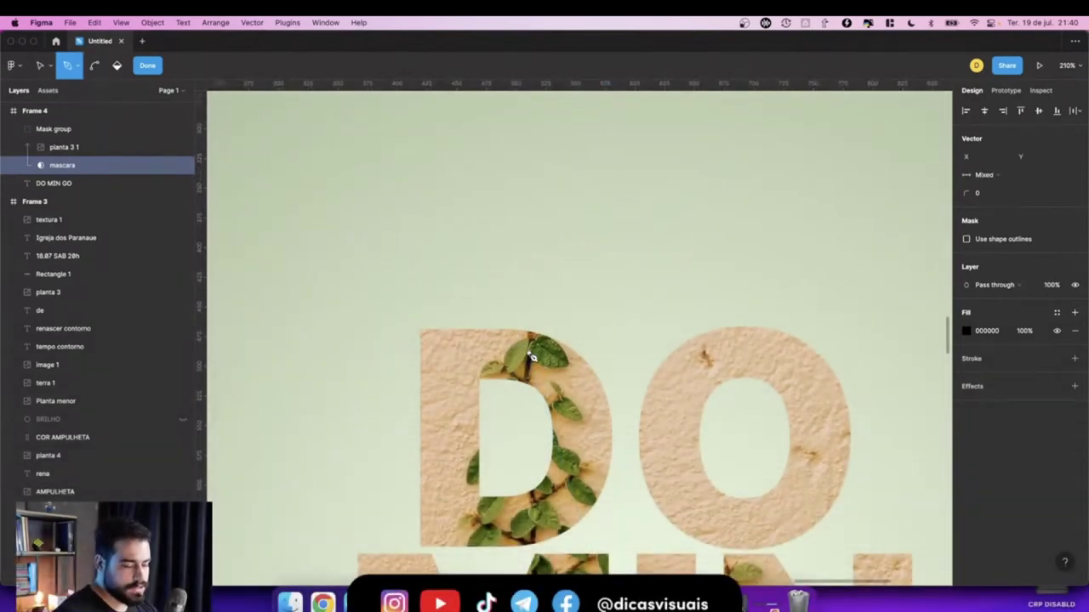
{"action": "left_click", "coordinate": [504, 350]}
{"action": "left_click", "coordinate": [502, 291]}
{"action": "left_click", "coordinate": [502, 223]}
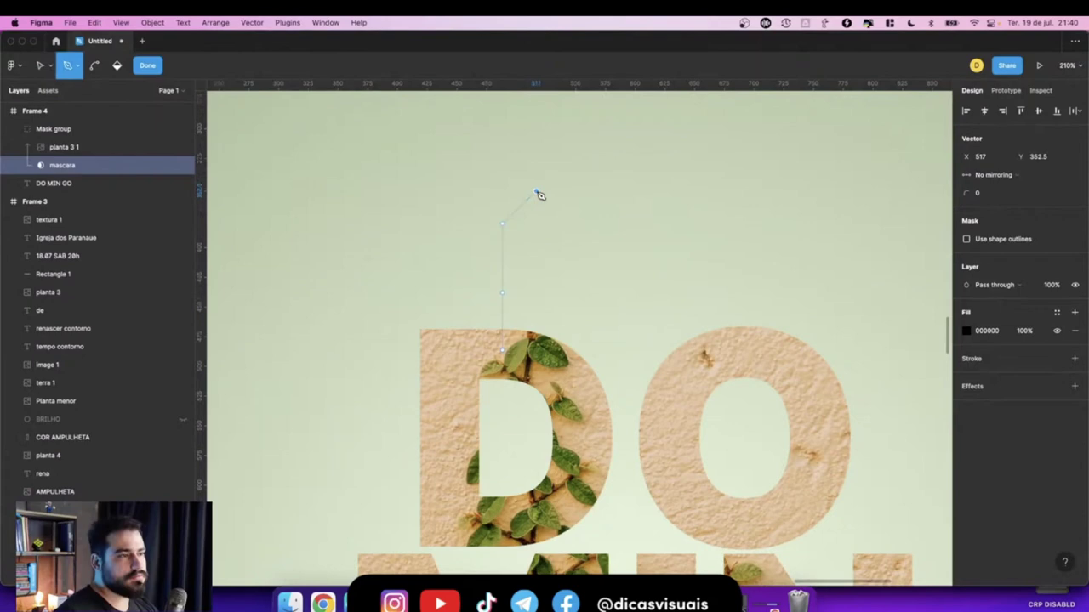
{"action": "left_click", "coordinate": [505, 352]}
{"action": "key", "text": "v"}
Pull the new outline's top points higher so the vine climbs above the D.
{"action": "scroll", "coordinate": [508, 356], "scroll_direction": "up", "scroll_amount": 3}
{"action": "scroll", "coordinate": [508, 356], "scroll_direction": "left", "scroll_amount": 3}
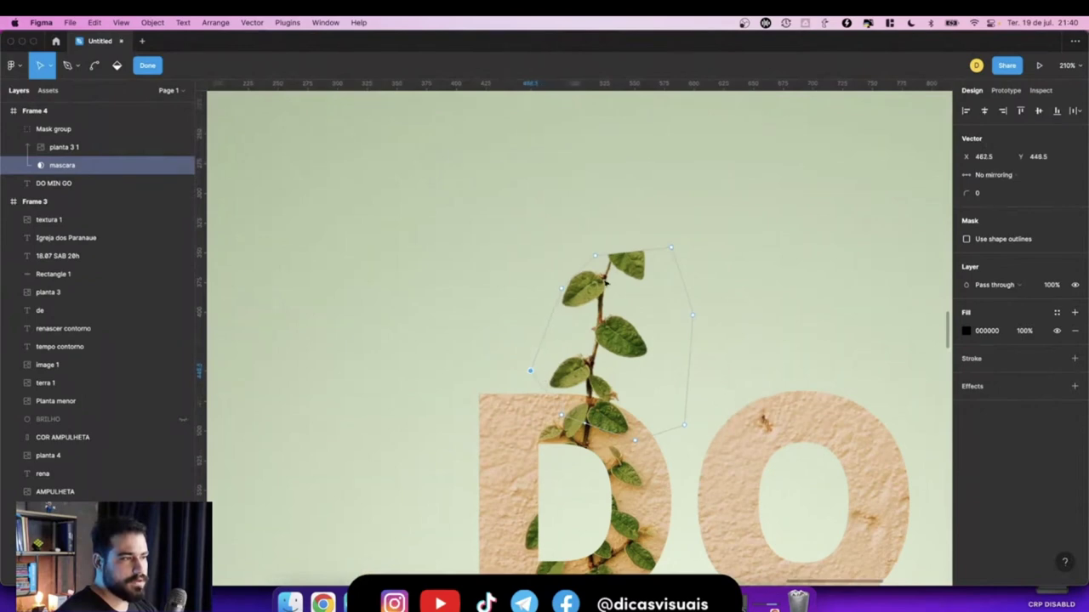
{"action": "scroll", "coordinate": [606, 283], "scroll_direction": "up", "scroll_amount": 2}
{"action": "left_click_drag", "start_coordinate": [593, 341], "coordinate": [616, 202]}
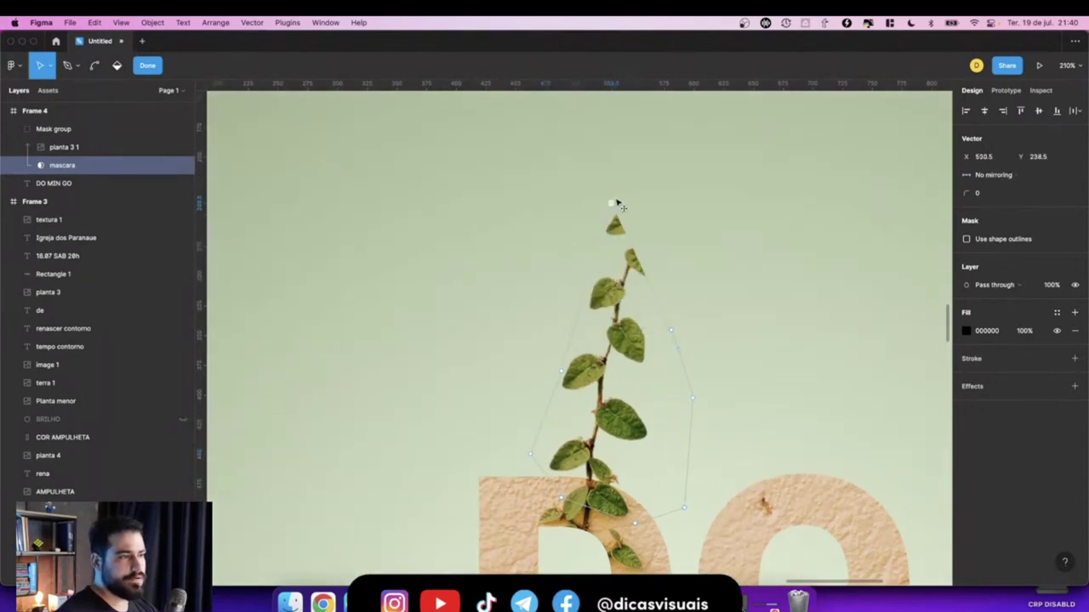
{"action": "scroll", "coordinate": [622, 258], "scroll_direction": "down", "scroll_amount": 5}
{"action": "left_click_drag", "start_coordinate": [651, 314], "coordinate": [662, 156]}
{"action": "key", "text": "Escape"}
{"action": "scroll", "coordinate": [664, 188], "scroll_direction": "down", "scroll_amount": 5}
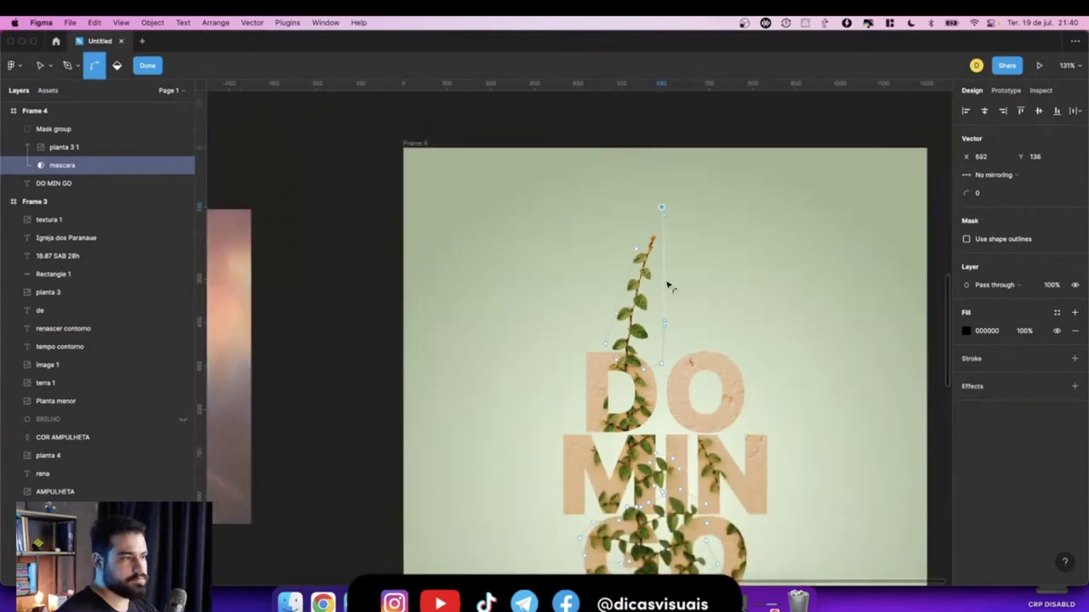
{"action": "scroll", "coordinate": [710, 383], "scroll_direction": "right", "scroll_amount": 2}
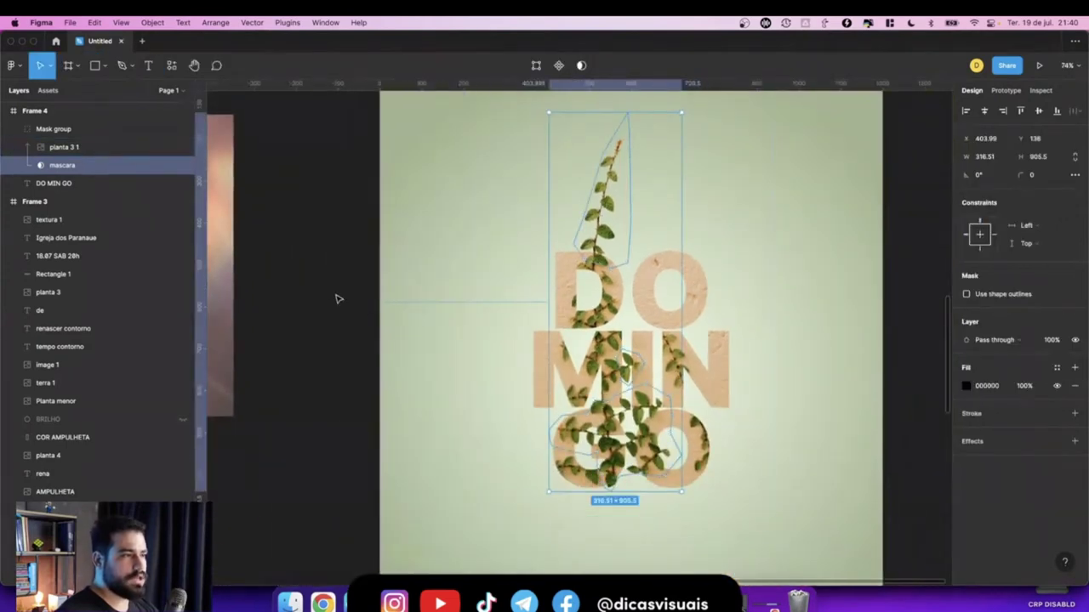
Group Mask group with the DO MIN GO letters and name the group DOMINGO.
{"action": "left_click", "coordinate": [341, 294]}
{"action": "left_click", "coordinate": [21, 130]}
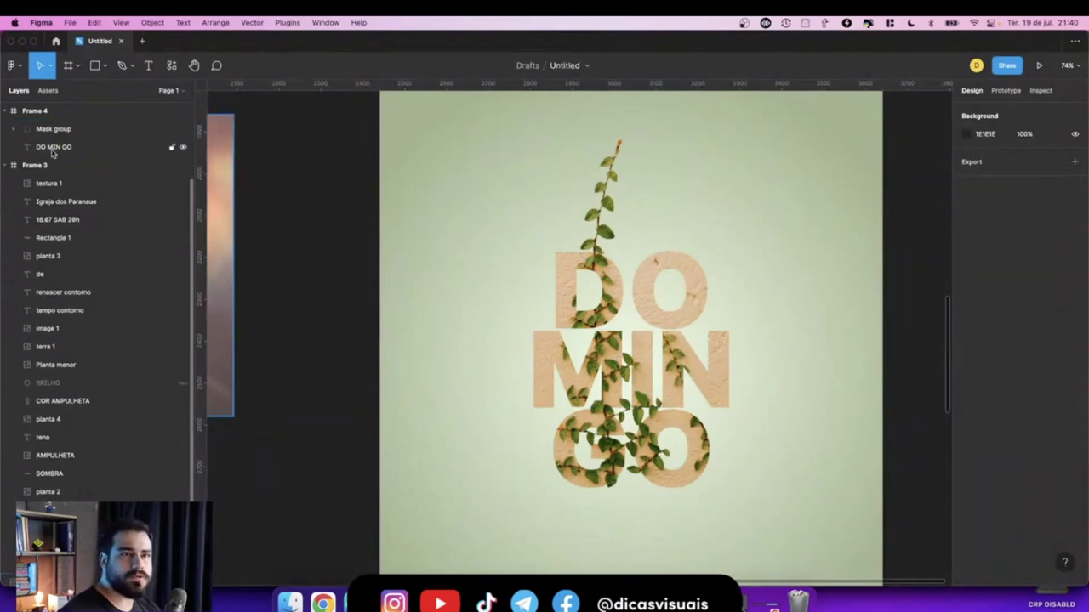
{"action": "left_click", "coordinate": [52, 147]}
{"action": "left_click", "coordinate": [64, 130], "text": "shift"}
{"action": "key", "text": "ctrl+g"}
{"action": "double_click", "coordinate": [47, 130]}
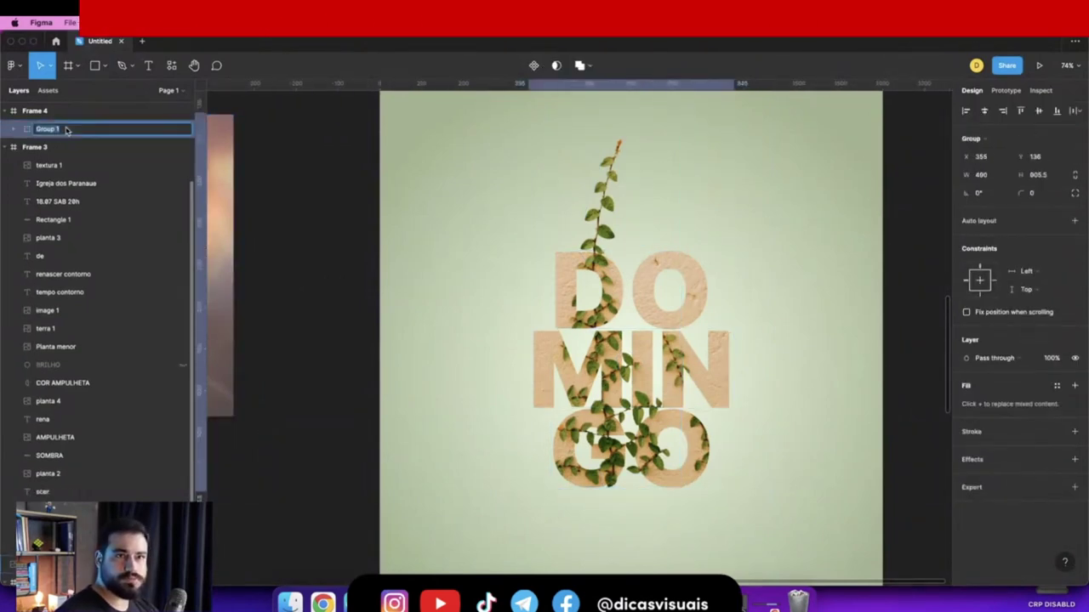
{"action": "type", "text": "DOMINGO"}
{"action": "key", "text": "Return"}
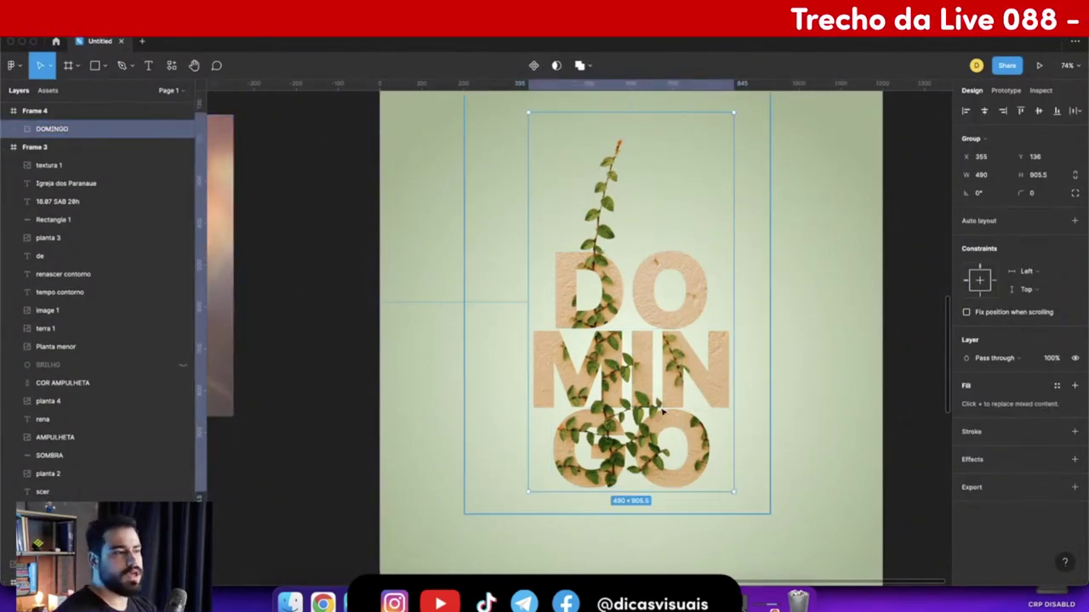
Check the reference DOMINGO poster, then return to the Figma design.
{"action": "scroll", "coordinate": [659, 310], "scroll_direction": "down", "scroll_amount": 3}
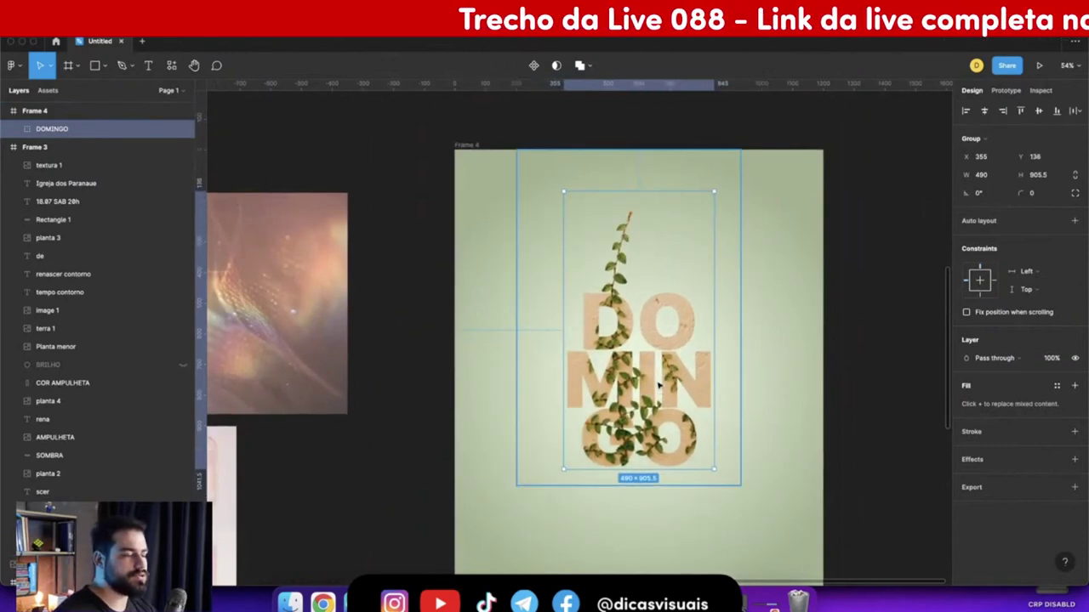
{"action": "scroll", "coordinate": [640, 388], "scroll_direction": "up", "scroll_amount": 3}
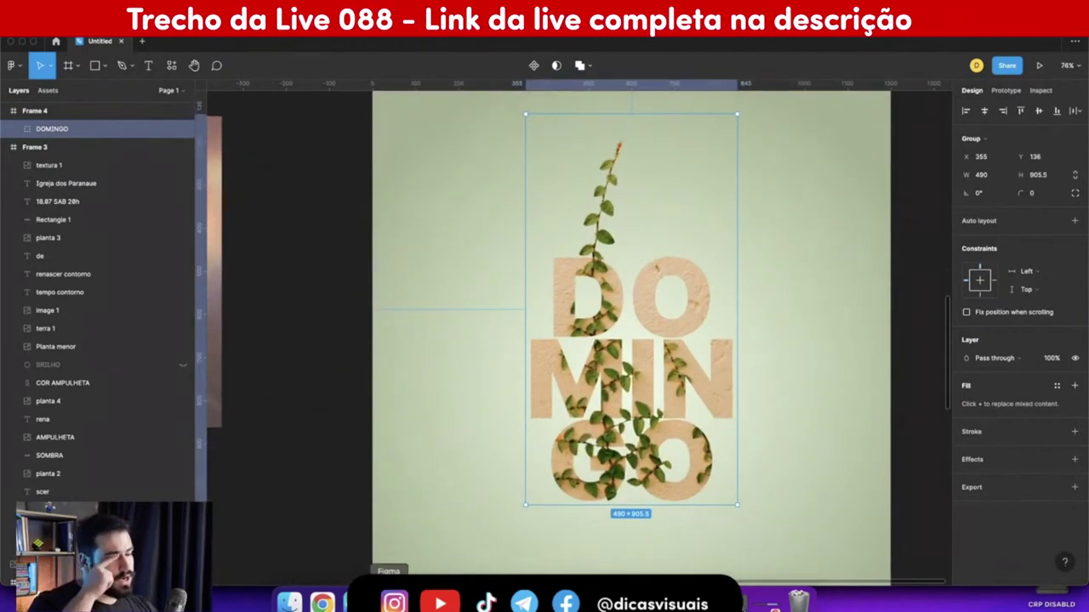
{"action": "left_click", "coordinate": [313, 591]}
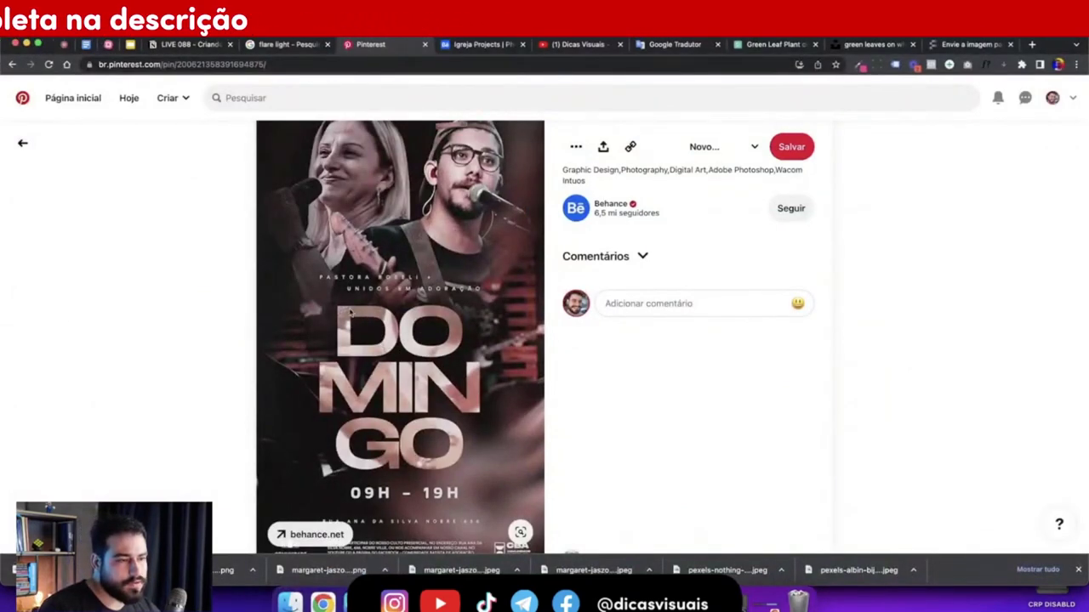
{"action": "key", "text": "super+Tab"}
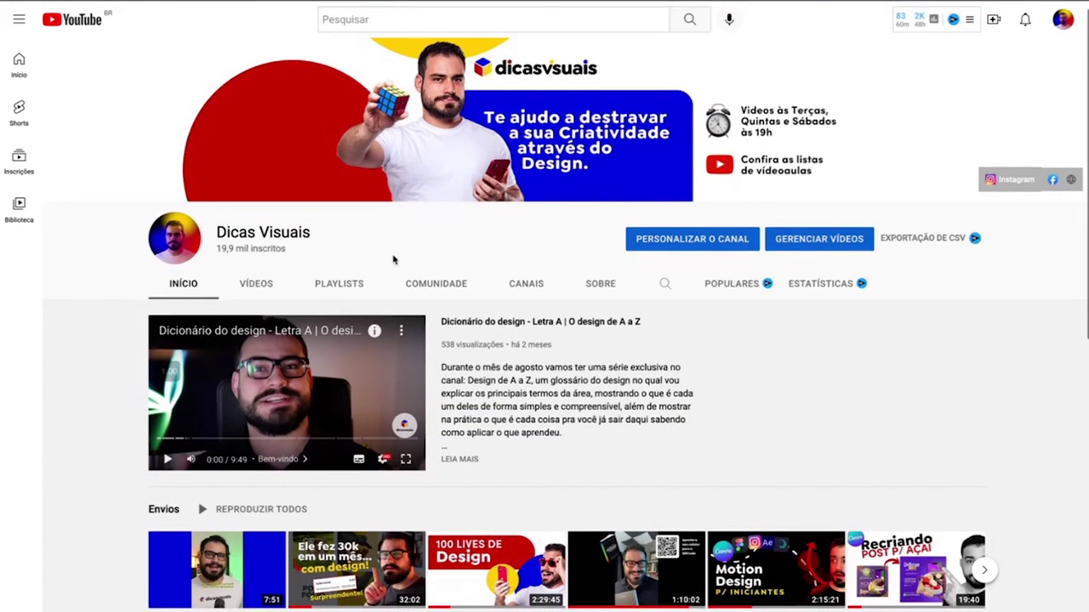
Open the channel's VÍDEOS tab and browse its uploads.
{"action": "scroll", "coordinate": [394, 260], "scroll_direction": "down", "scroll_amount": 1}
{"action": "scroll", "coordinate": [394, 260], "scroll_direction": "down", "scroll_amount": 1}
{"action": "scroll", "coordinate": [394, 259], "scroll_direction": "down", "scroll_amount": 1}
{"action": "scroll", "coordinate": [394, 260], "scroll_direction": "down", "scroll_amount": 2}
{"action": "scroll", "coordinate": [396, 257], "scroll_direction": "down", "scroll_amount": 2}
{"action": "scroll", "coordinate": [395, 256], "scroll_direction": "up", "scroll_amount": 3}
{"action": "scroll", "coordinate": [340, 268], "scroll_direction": "up", "scroll_amount": 4}
{"action": "left_click", "coordinate": [296, 284]}
{"action": "scroll", "coordinate": [300, 289], "scroll_direction": "down", "scroll_amount": 2}
{"action": "scroll", "coordinate": [299, 289], "scroll_direction": "down", "scroll_amount": 3}
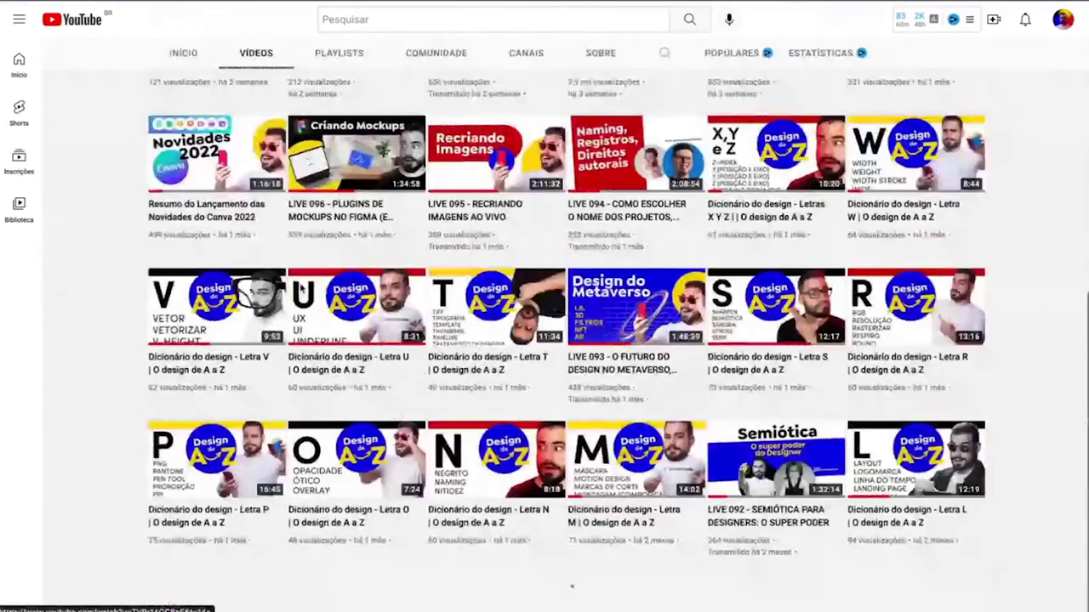
{"action": "scroll", "coordinate": [299, 289], "scroll_direction": "down", "scroll_amount": 5}
{"action": "scroll", "coordinate": [299, 289], "scroll_direction": "down", "scroll_amount": 4}
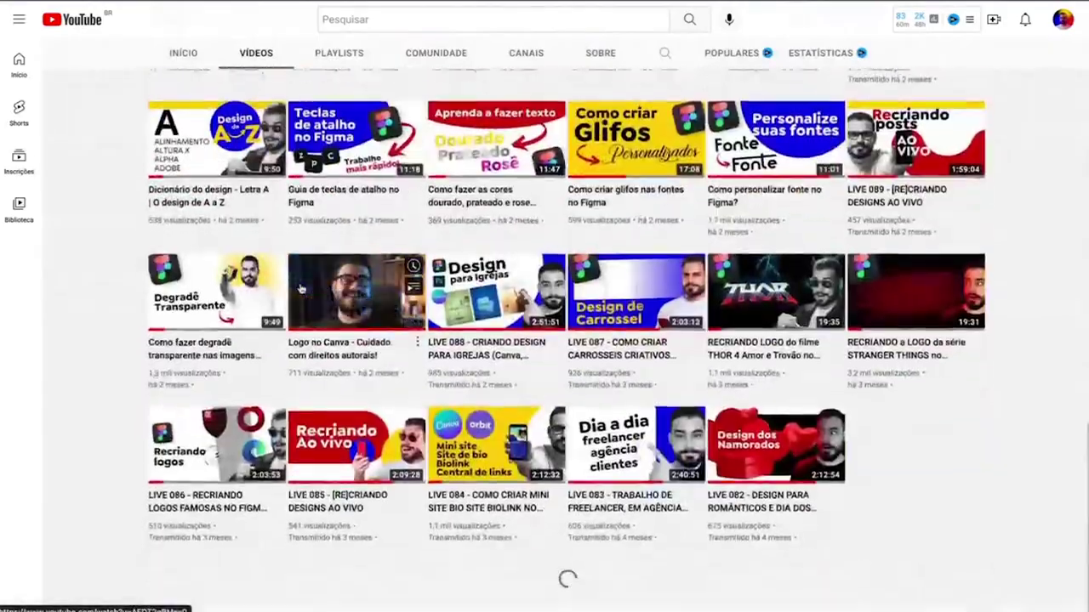
{"action": "scroll", "coordinate": [300, 289], "scroll_direction": "down", "scroll_amount": 1}
{"action": "scroll", "coordinate": [299, 289], "scroll_direction": "down", "scroll_amount": 5}
{"action": "scroll", "coordinate": [302, 290], "scroll_direction": "down", "scroll_amount": 2}
{"action": "scroll", "coordinate": [302, 289], "scroll_direction": "up", "scroll_amount": 2}
{"action": "scroll", "coordinate": [302, 289], "scroll_direction": "up", "scroll_amount": 5}
{"action": "scroll", "coordinate": [302, 290], "scroll_direction": "up", "scroll_amount": 5}
{"action": "scroll", "coordinate": [301, 289], "scroll_direction": "up", "scroll_amount": 5}
{"action": "scroll", "coordinate": [301, 289], "scroll_direction": "up", "scroll_amount": 3}
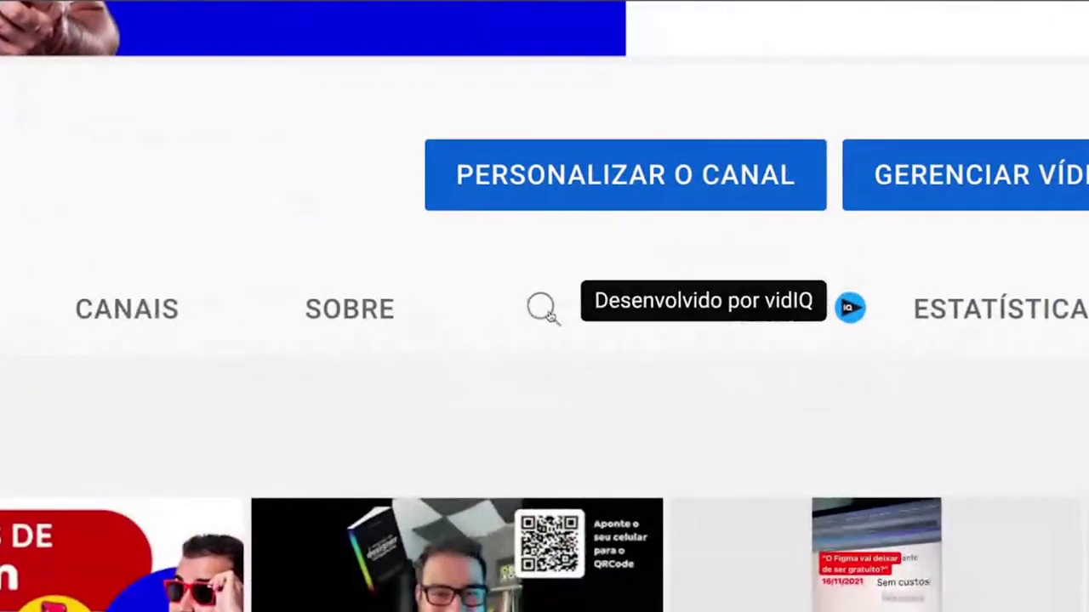
Search the channel's videos for 'cor'.
{"action": "left_click", "coordinate": [664, 297]}
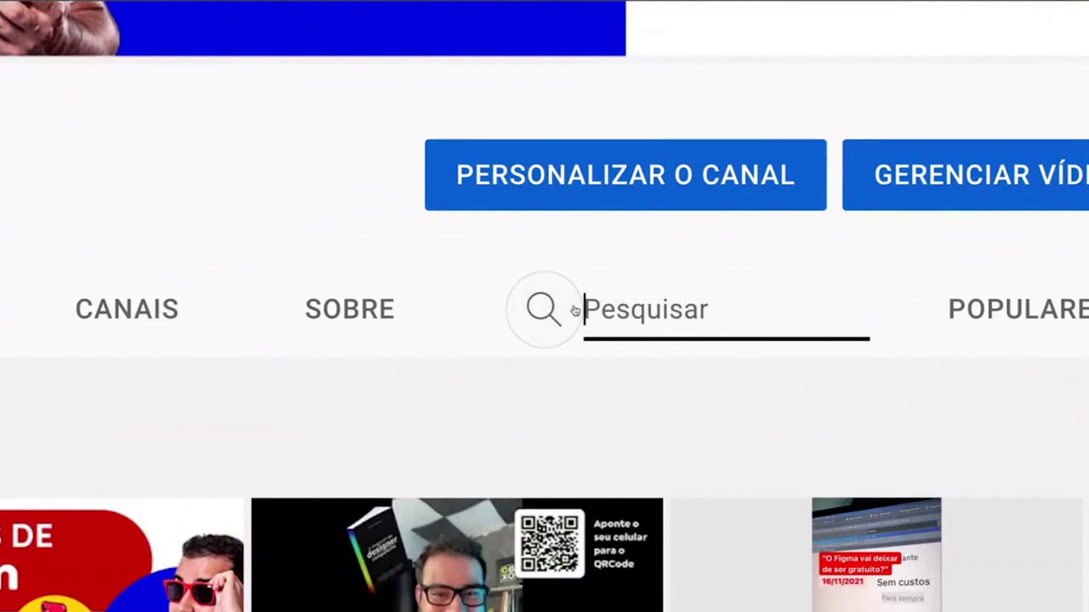
{"action": "type", "text": "cor"}
{"action": "key", "text": "Return"}
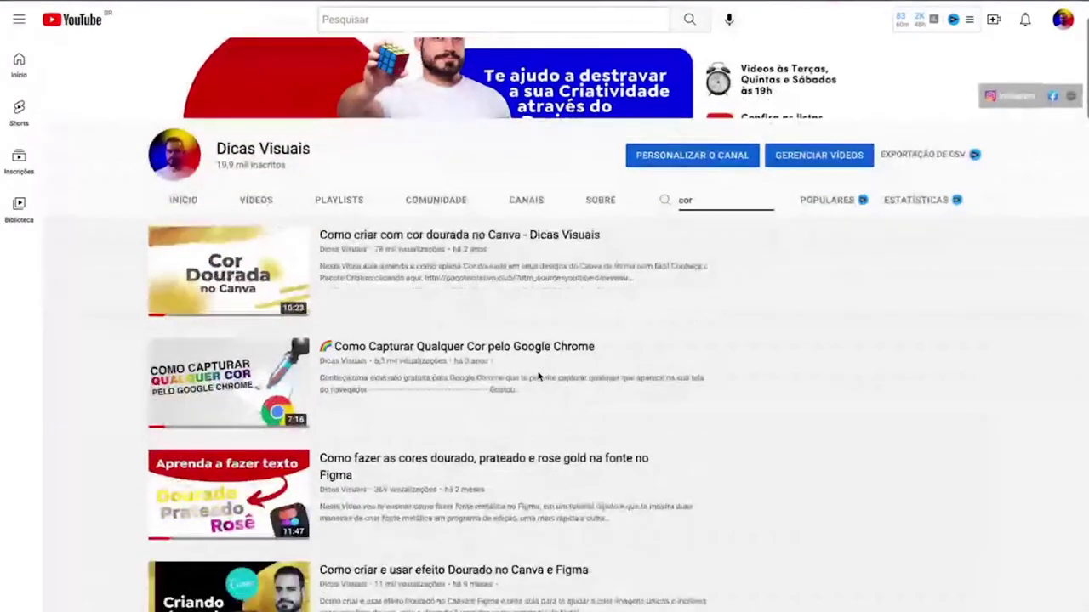
{"action": "scroll", "coordinate": [538, 376], "scroll_direction": "down", "scroll_amount": 3}
{"action": "scroll", "coordinate": [537, 376], "scroll_direction": "up", "scroll_amount": 1}
{"action": "scroll", "coordinate": [538, 376], "scroll_direction": "up", "scroll_amount": 3}
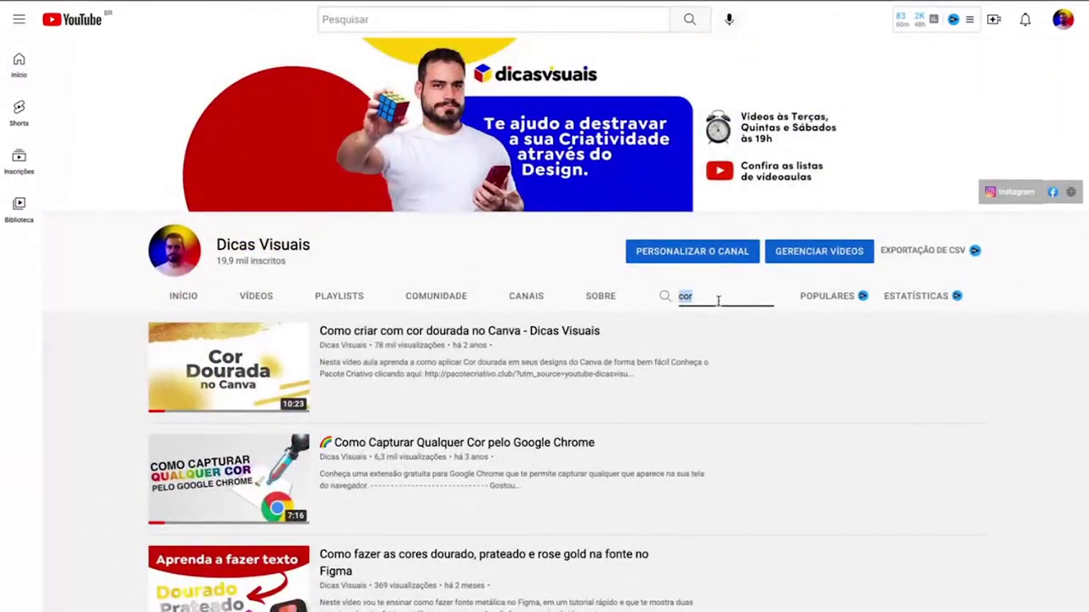
Change the channel search to 'logomarcas' and browse the results.
{"action": "type", "text": "logomacas"}
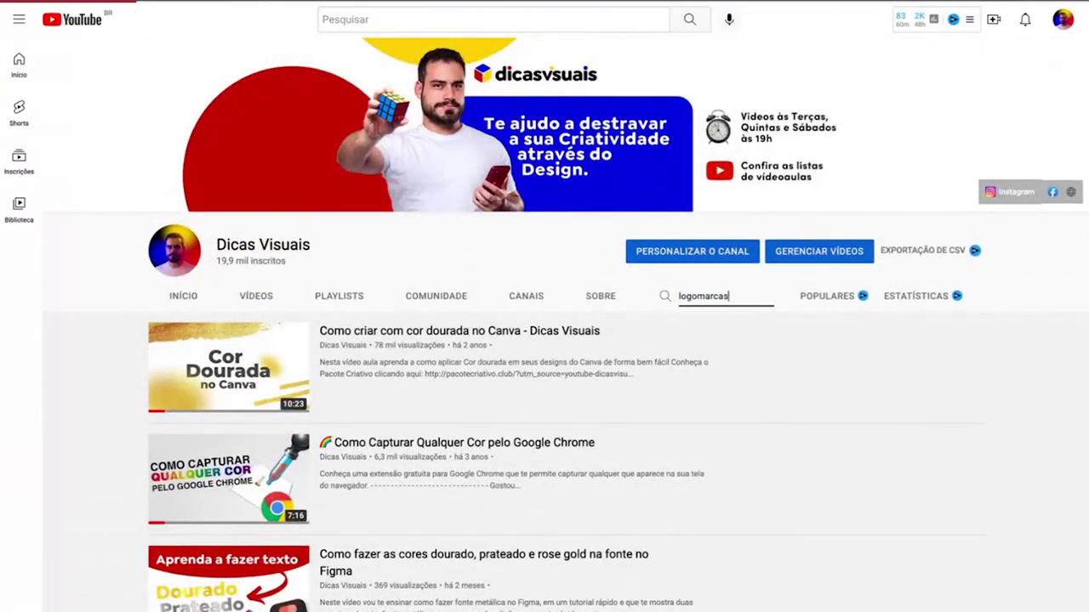
{"action": "key", "text": "Return"}
{"action": "scroll", "coordinate": [354, 335], "scroll_direction": "down", "scroll_amount": 2}
{"action": "scroll", "coordinate": [354, 335], "scroll_direction": "down", "scroll_amount": 1}
{"action": "scroll", "coordinate": [349, 332], "scroll_direction": "down", "scroll_amount": 1}
{"action": "scroll", "coordinate": [332, 327], "scroll_direction": "down", "scroll_amount": 4}
{"action": "scroll", "coordinate": [287, 312], "scroll_direction": "up", "scroll_amount": 4}
{"action": "scroll", "coordinate": [287, 312], "scroll_direction": "up", "scroll_amount": 3}
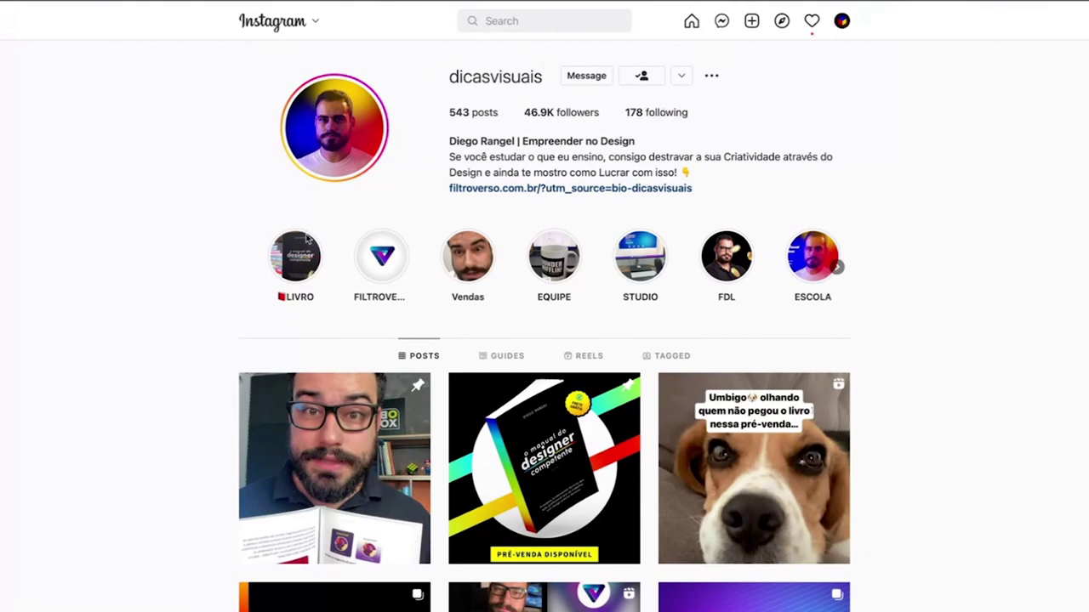
{"action": "scroll", "coordinate": [357, 203], "scroll_direction": "down", "scroll_amount": 2}
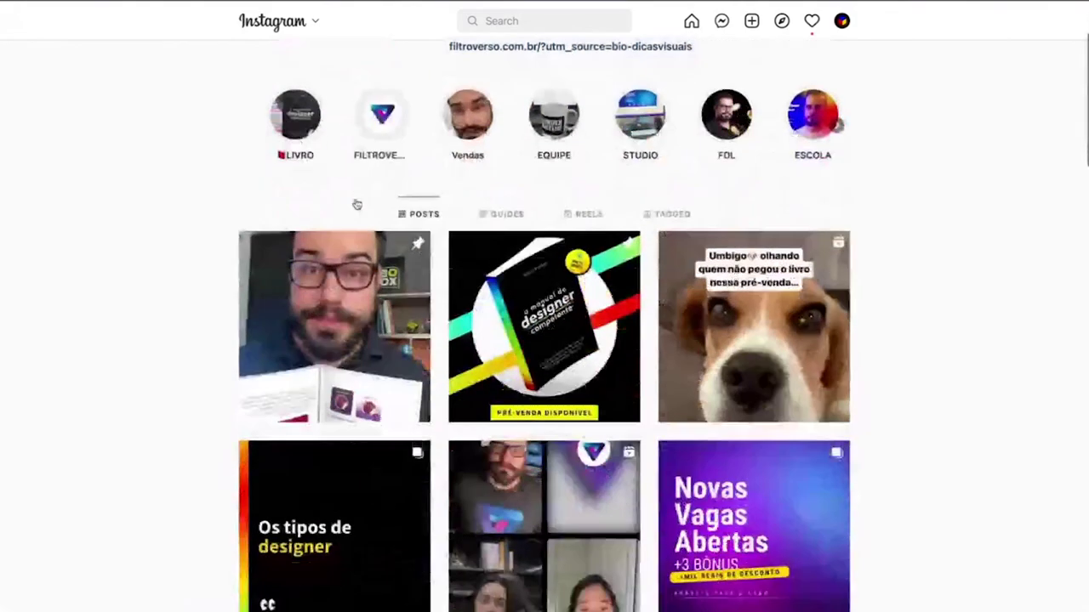
{"action": "scroll", "coordinate": [356, 204], "scroll_direction": "down", "scroll_amount": 2}
{"action": "scroll", "coordinate": [356, 203], "scroll_direction": "down", "scroll_amount": 4}
{"action": "scroll", "coordinate": [356, 203], "scroll_direction": "down", "scroll_amount": 1}
{"action": "scroll", "coordinate": [357, 204], "scroll_direction": "up", "scroll_amount": 10}
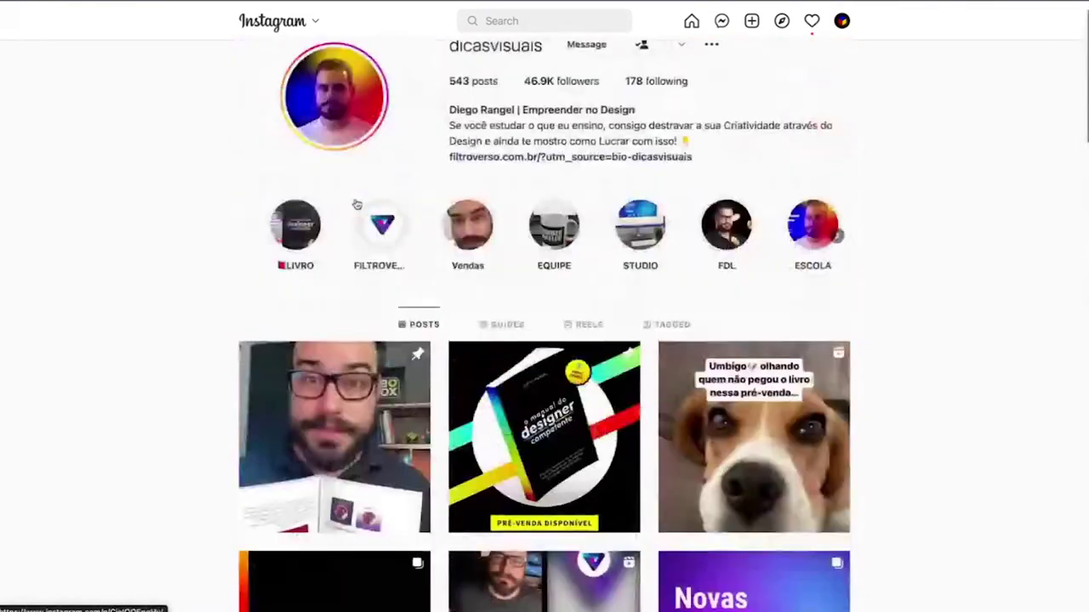
{"action": "scroll", "coordinate": [341, 127], "scroll_direction": "up", "scroll_amount": 1}
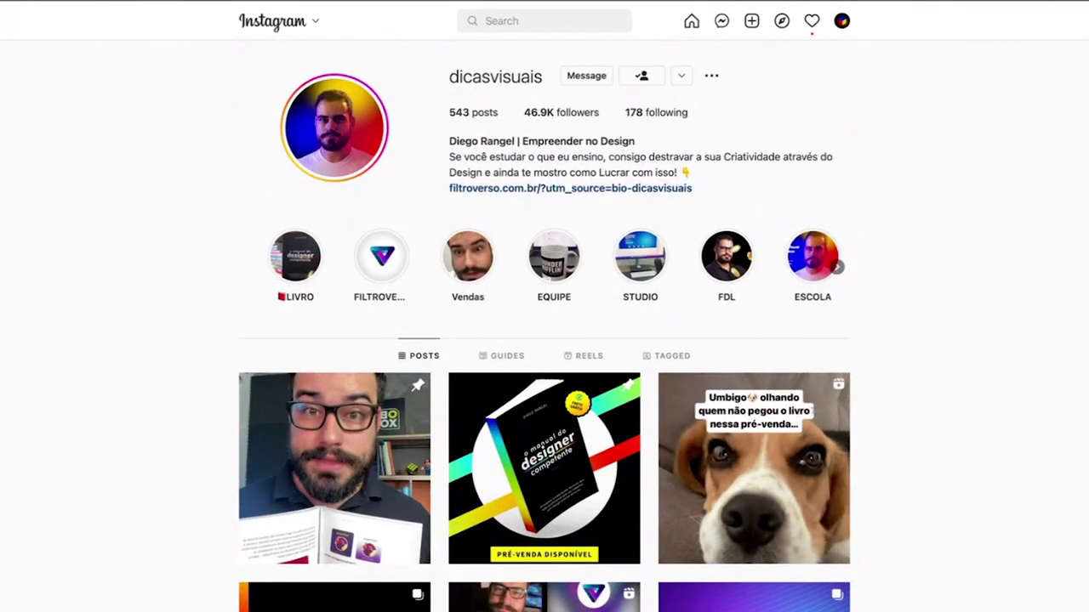